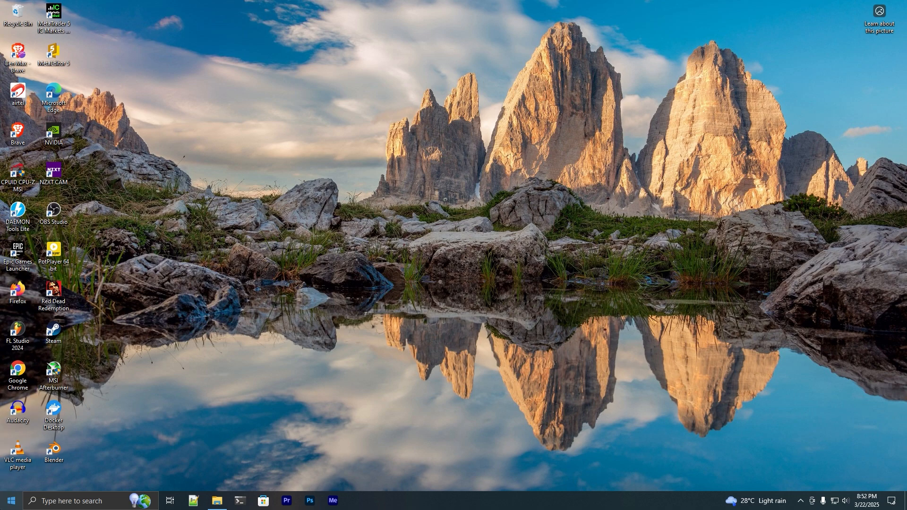
Launch Minecraft Launcher and show the list of Java Edition installations.
click(11, 501)
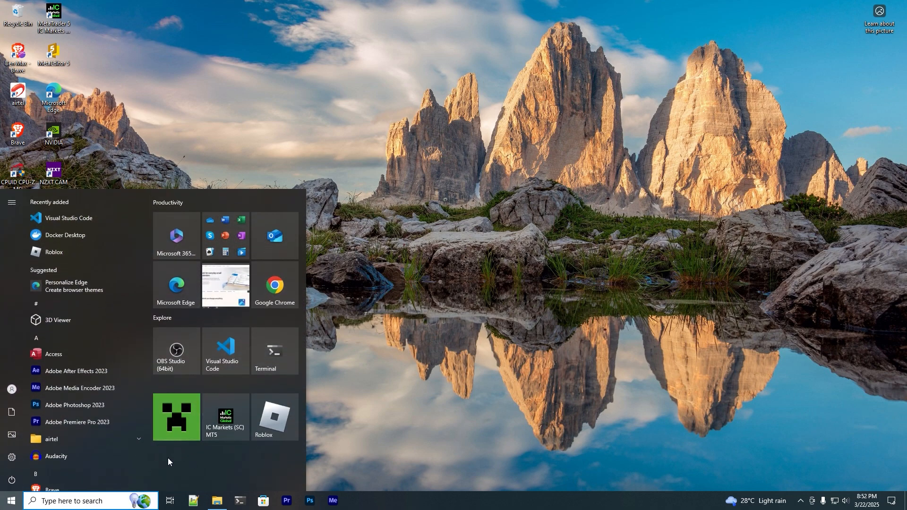
click(173, 412)
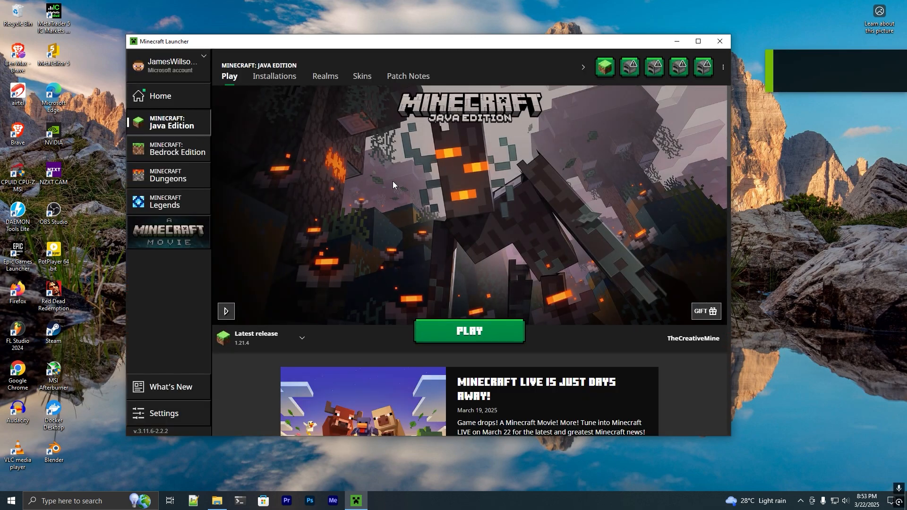
click(274, 77)
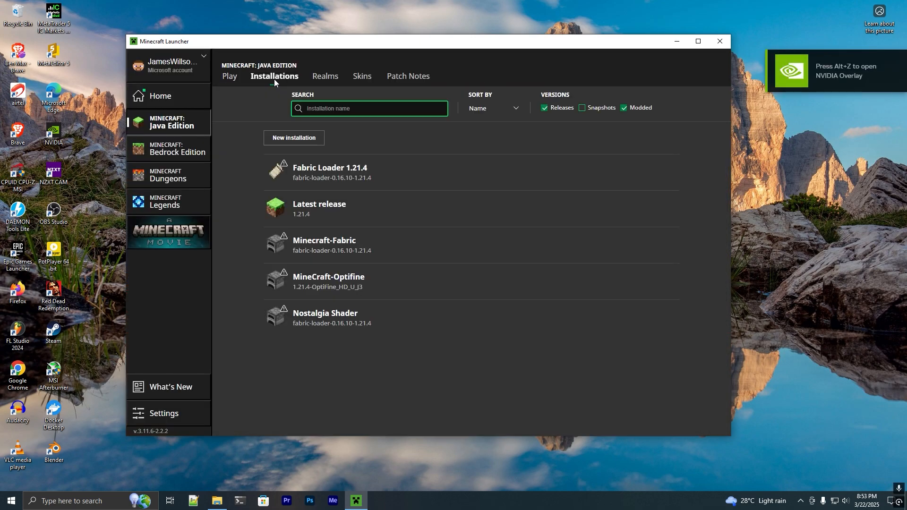
Open the Latest release's installation folder and go into its shaderpacks folder.
mouse_move(549, 225)
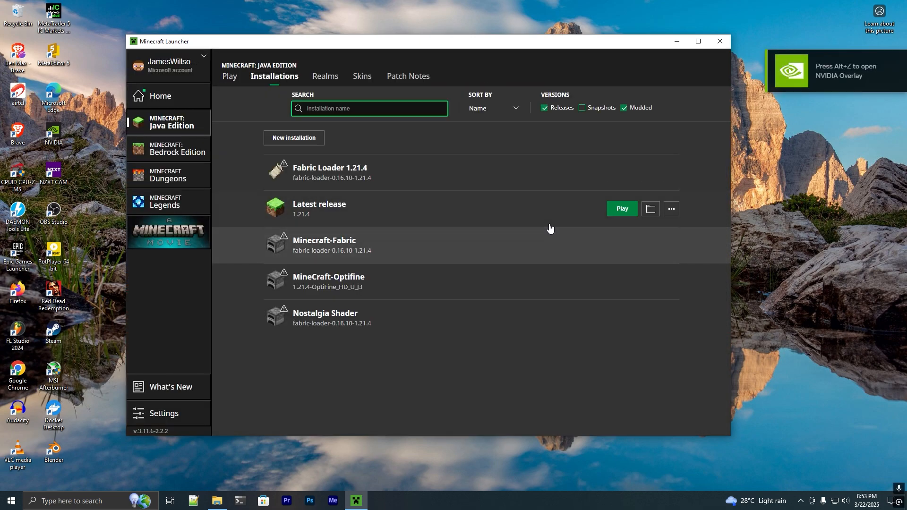
click(652, 211)
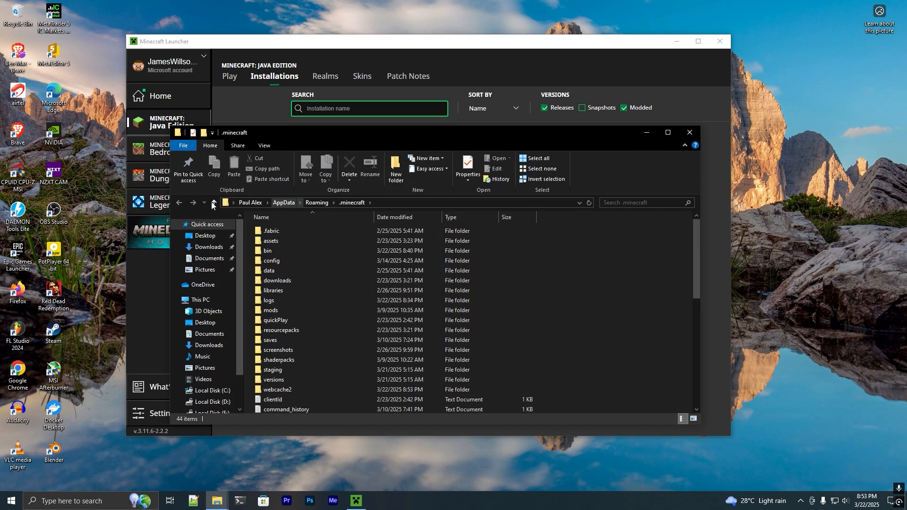
drag(404, 132, 419, 96)
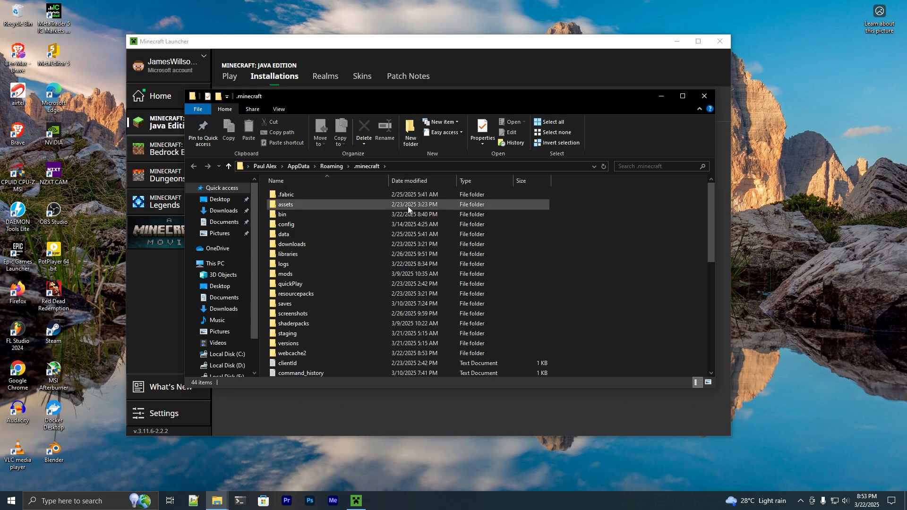
scroll(409, 207, down, 1)
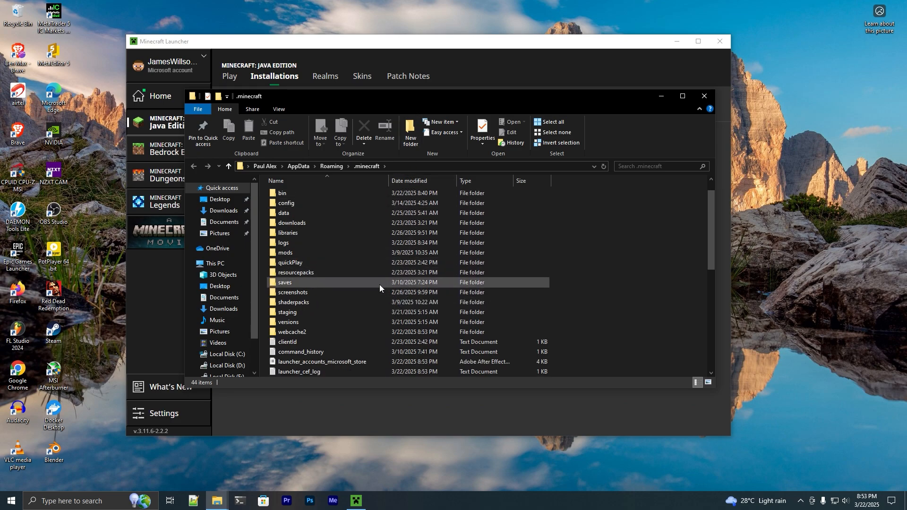
double_click(348, 301)
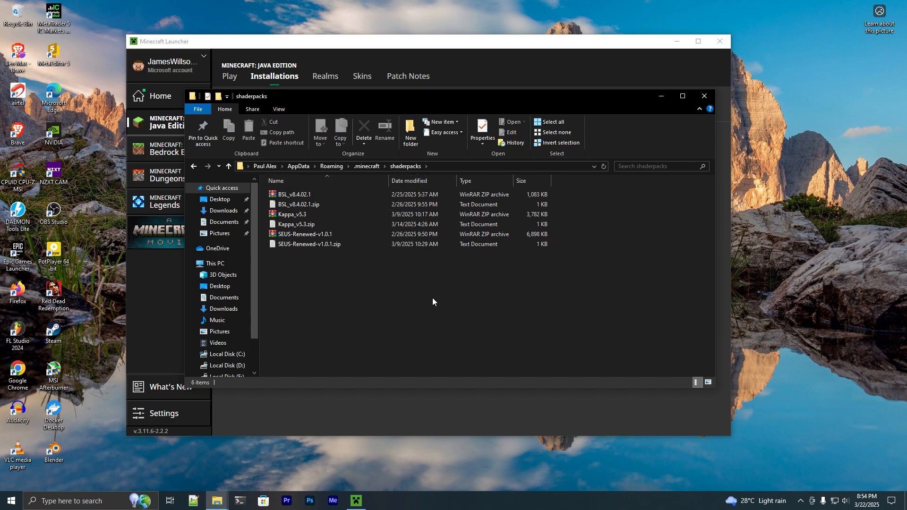
Start a new installation in Minecraft Launcher and name it Minecraft10ShadersI, reusing the name of the folder in D:\XboxGames.
click(367, 50)
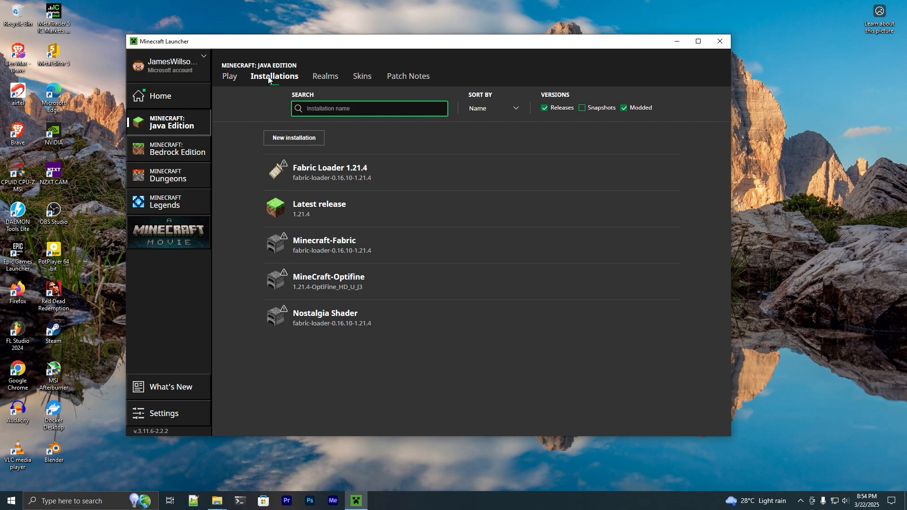
click(299, 138)
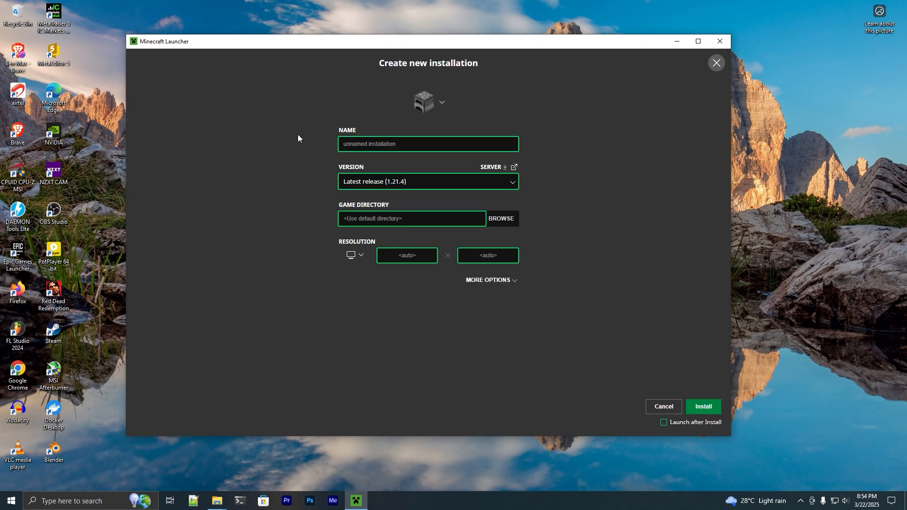
click(371, 146)
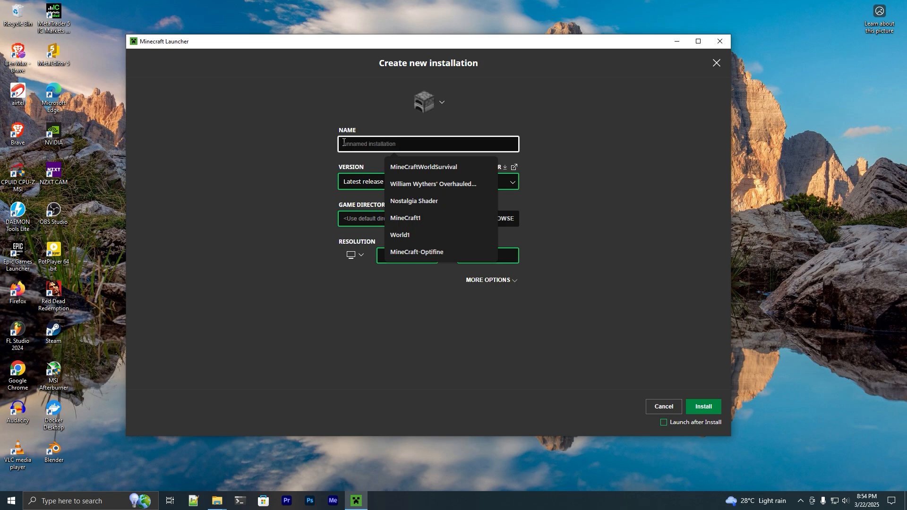
mouse_move(217, 500)
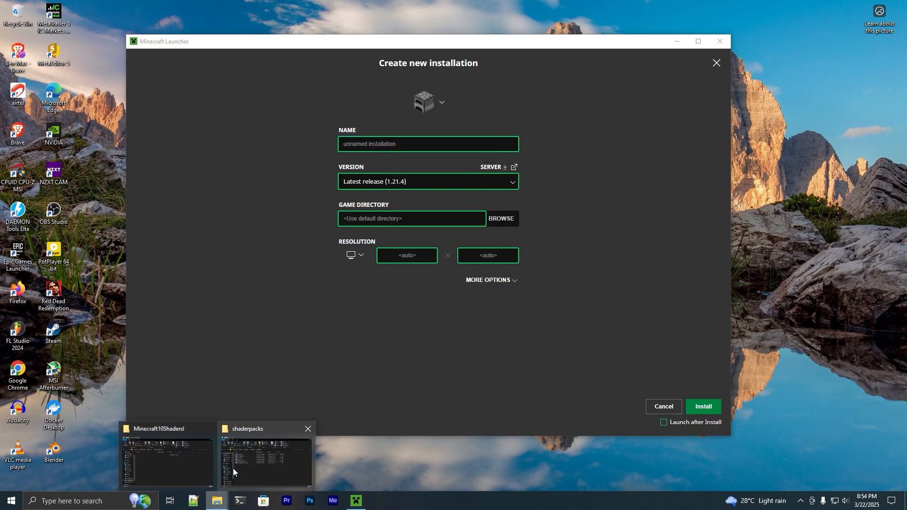
click(184, 467)
click(317, 190)
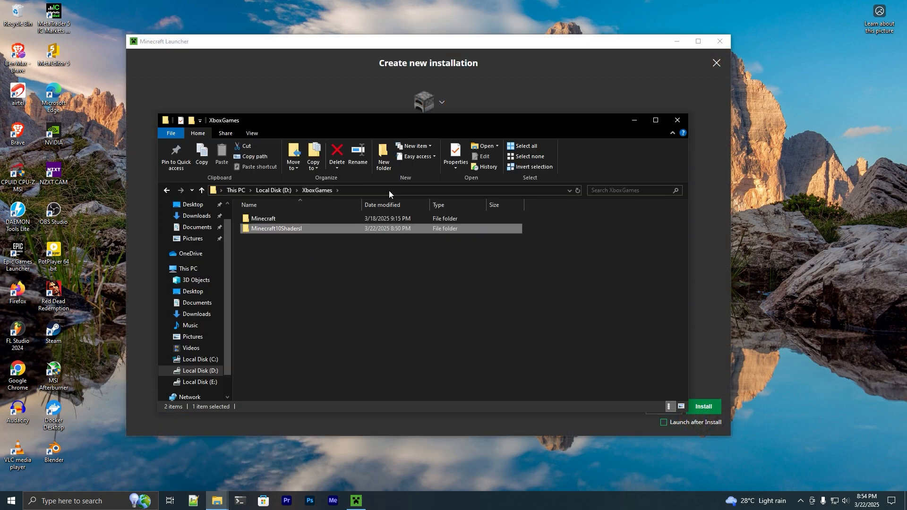
click(363, 158)
key(ctrl+c)
click(365, 333)
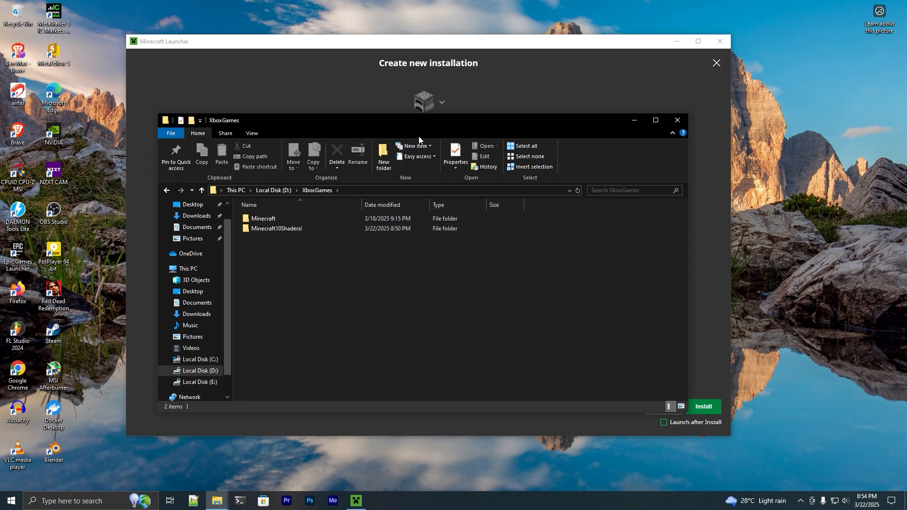
click(410, 108)
click(405, 144)
key(ctrl+v)
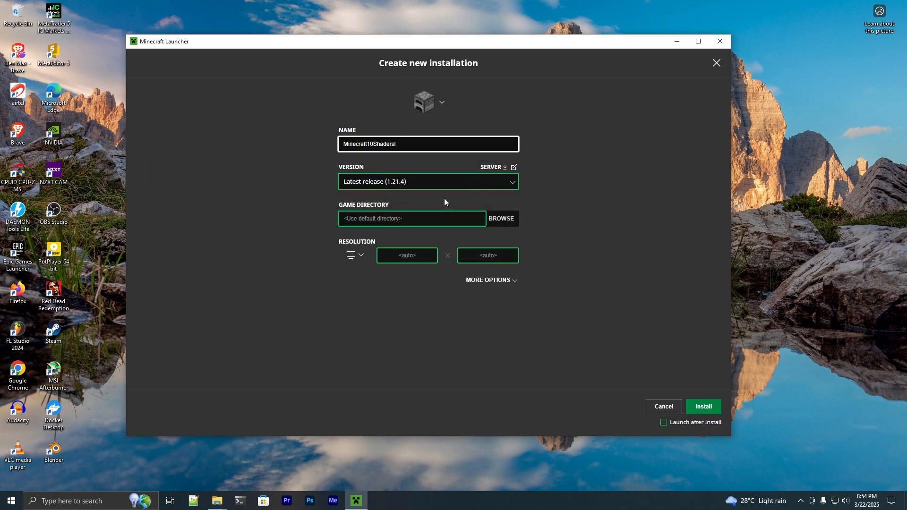
Set the new installation's version to release fabric-loader-0.16.10-1.21.4.
click(418, 185)
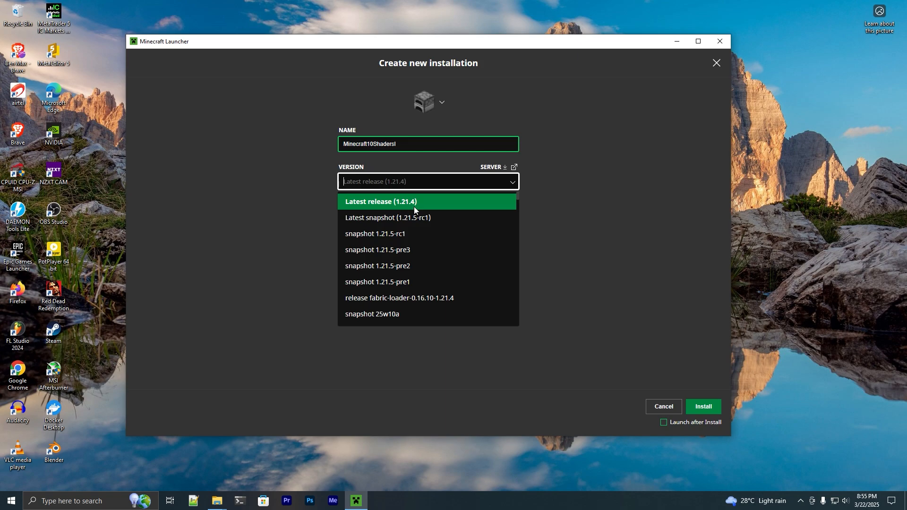
scroll(454, 224, down, 1)
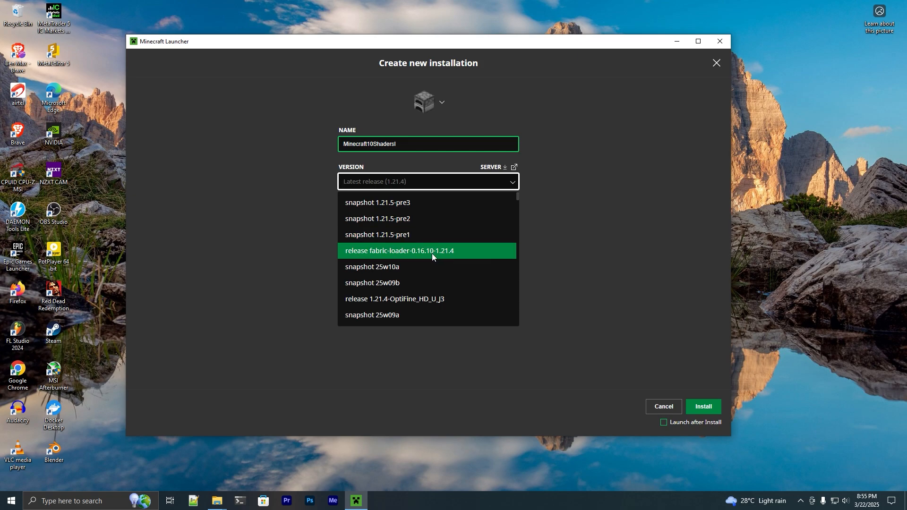
click(414, 254)
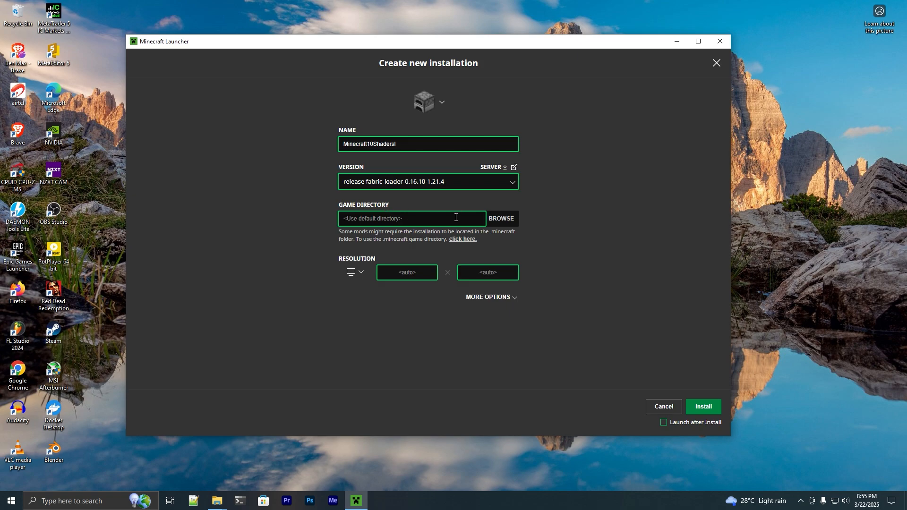
Set the game directory to D:\XboxGames\Minecraft10ShadersI and the resolution to 2560x1440.
click(502, 218)
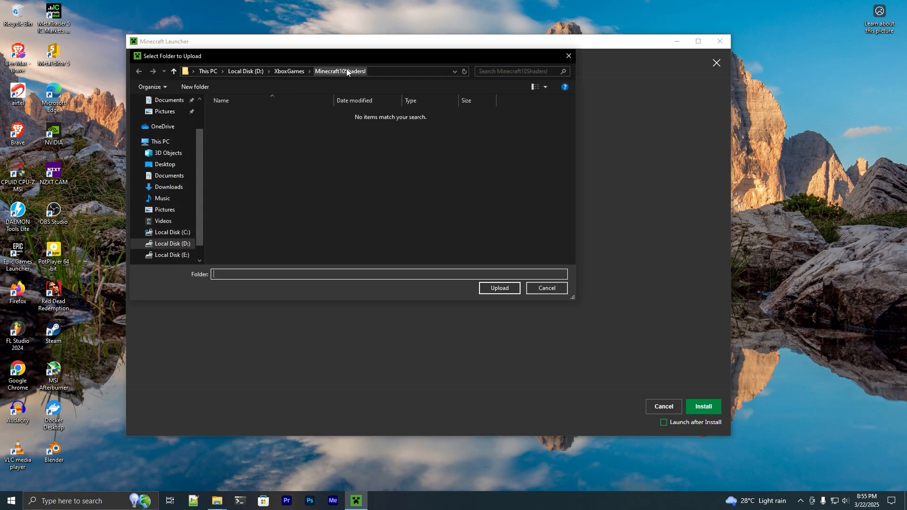
click(502, 289)
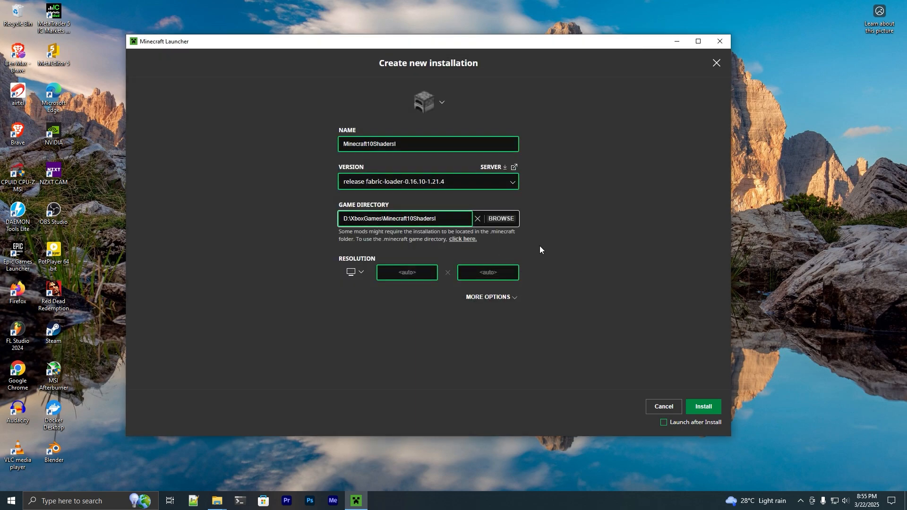
click(359, 276)
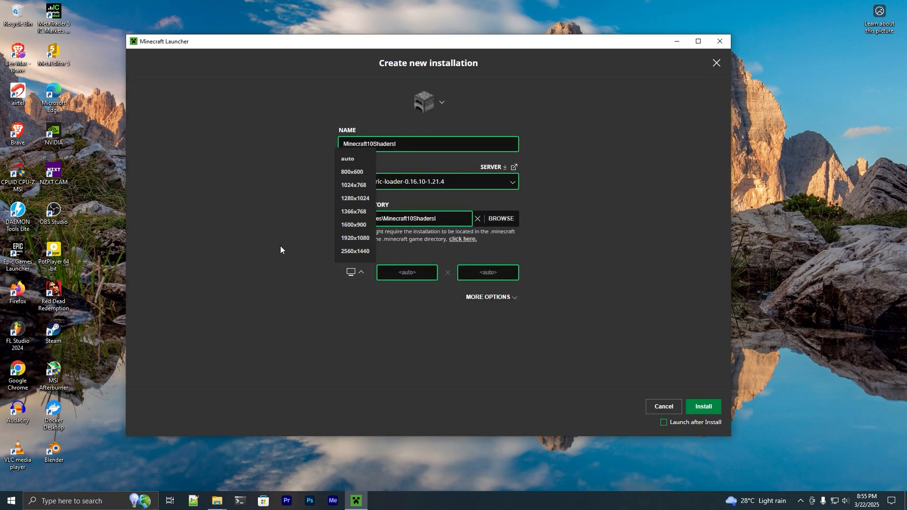
click(352, 252)
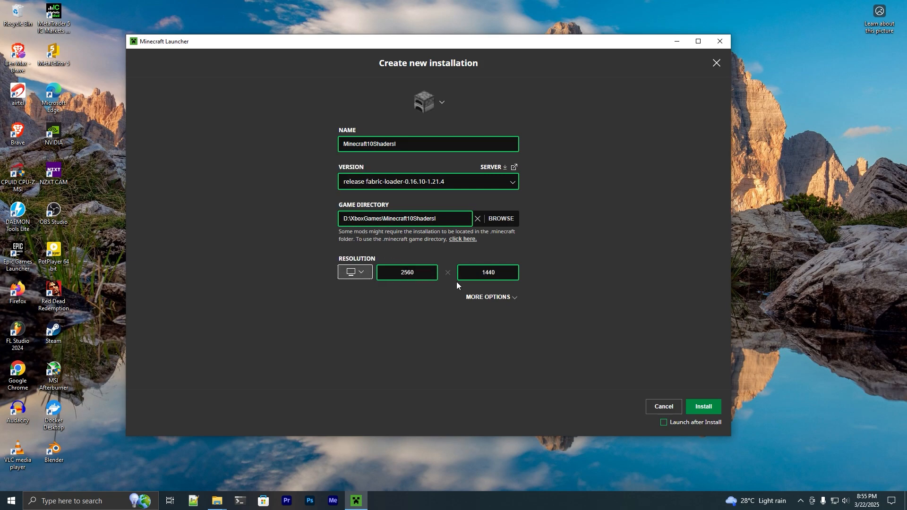
Set the maximum memory in the JVM arguments to -Xmx4G and install the configured profile.
click(514, 299)
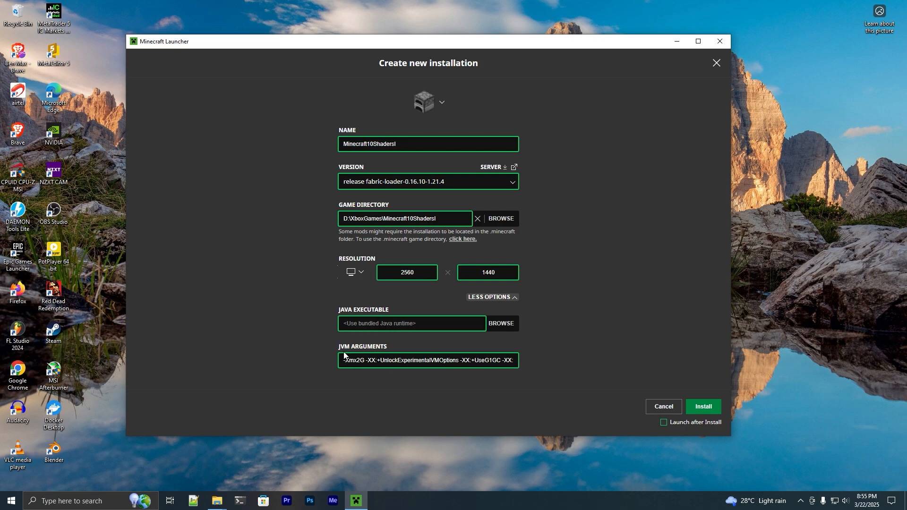
click(361, 361)
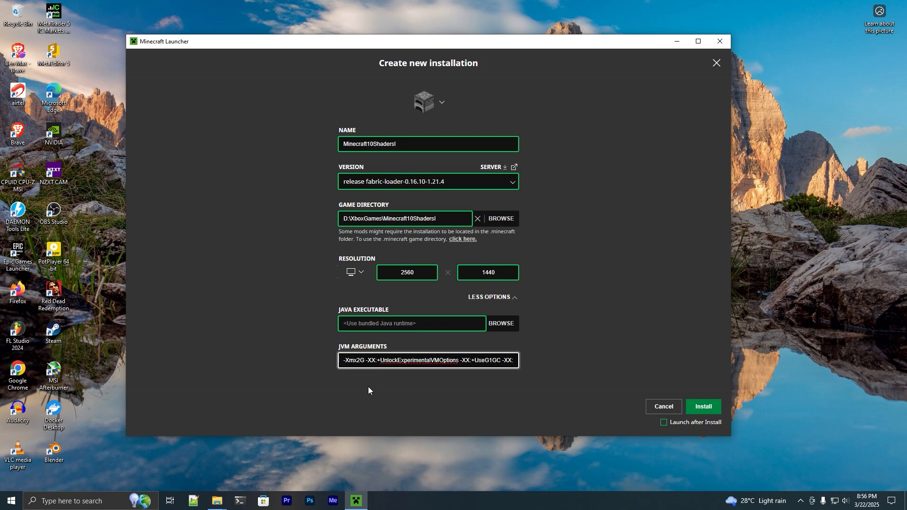
key(BackSpace)
text(4)
click(524, 343)
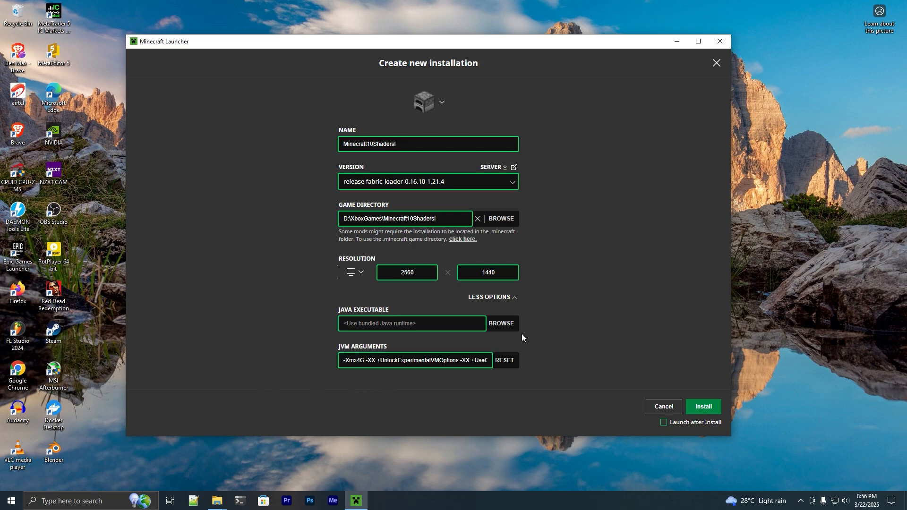
click(489, 297)
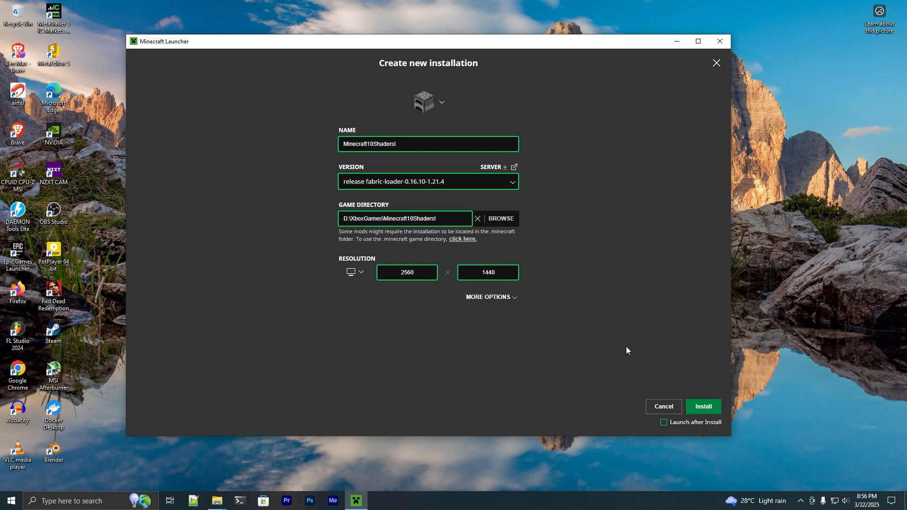
click(707, 408)
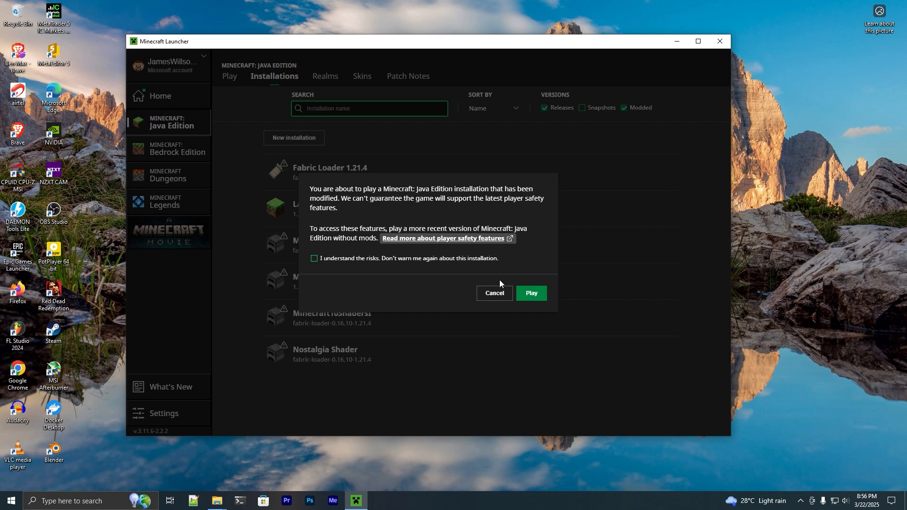
Run the Minecraft10ShadersI installation once, accepting the modified-game notice, skip the welcome screen and quit the game.
click(531, 291)
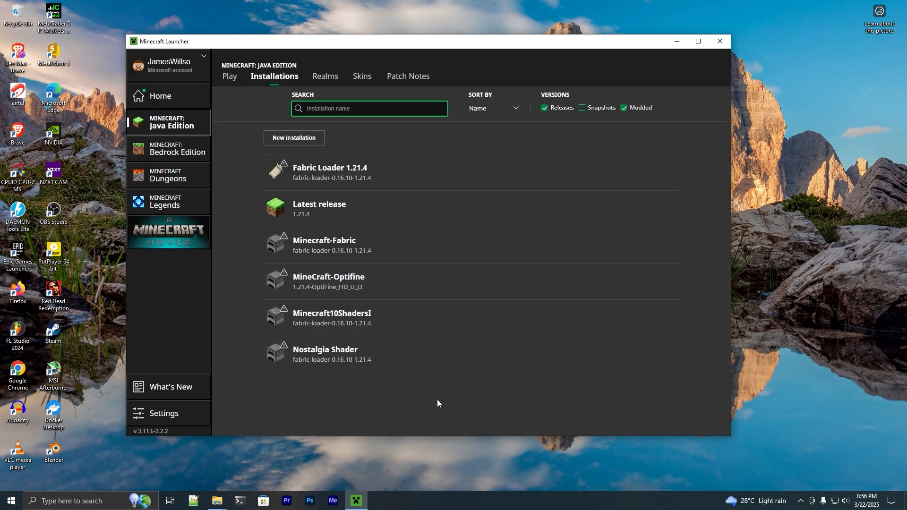
click(614, 318)
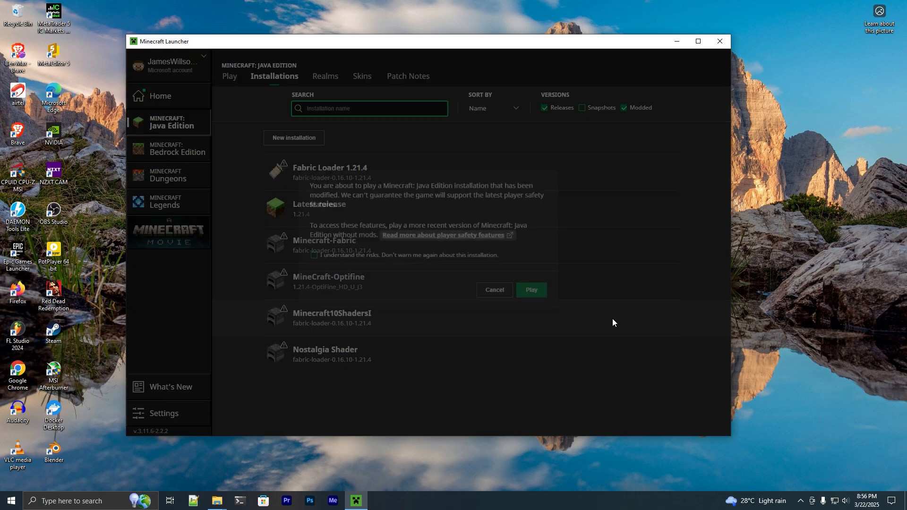
click(531, 294)
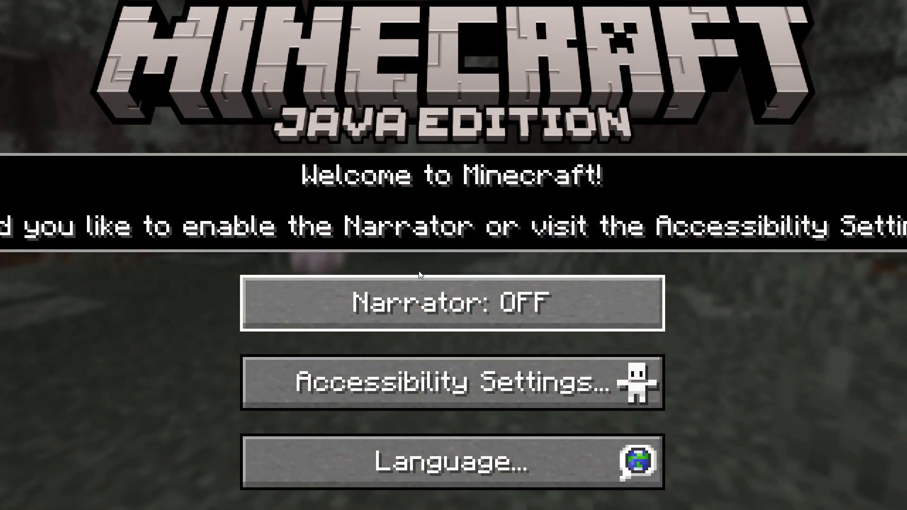
key(Escape)
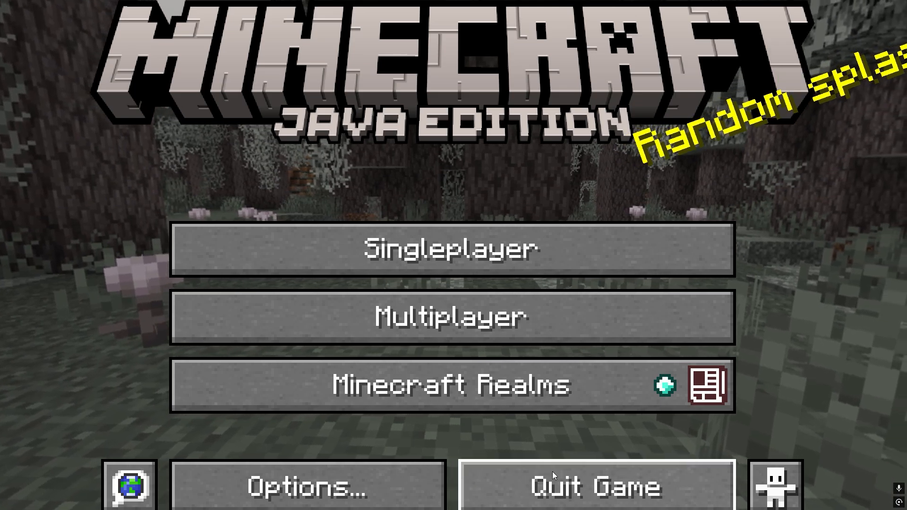
click(552, 471)
Arrange the two folder windows side by side and copy all loose files in .minecraft, from clientId through usercache, leaving out the folders.
drag(326, 125, 499, 147)
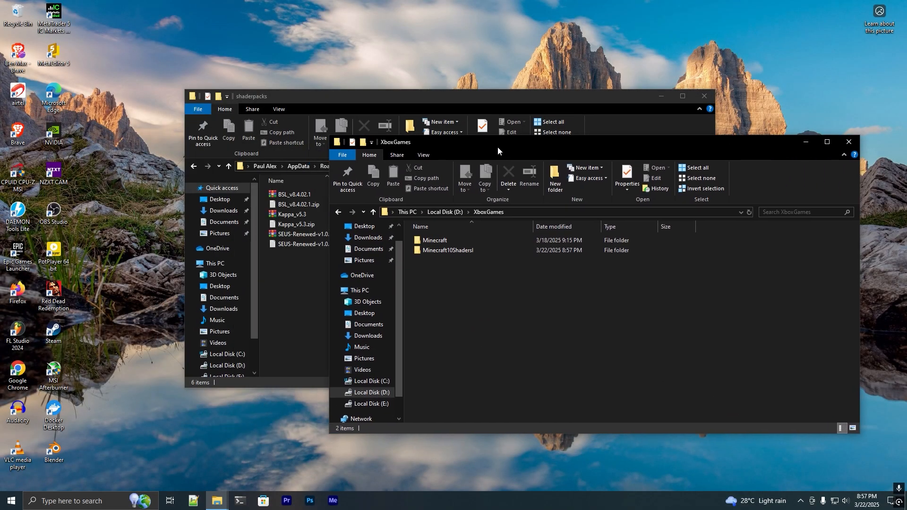
click(368, 95)
drag(367, 95, 252, 63)
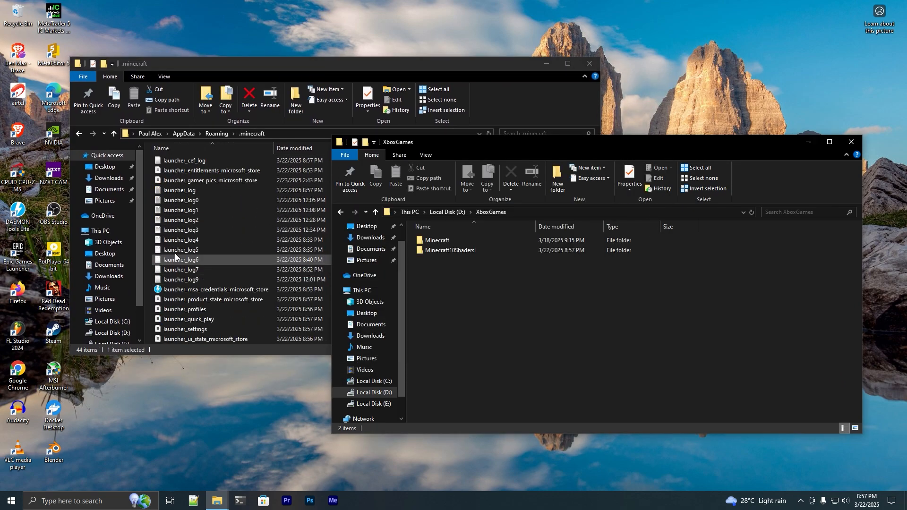
scroll(167, 229, up, 3)
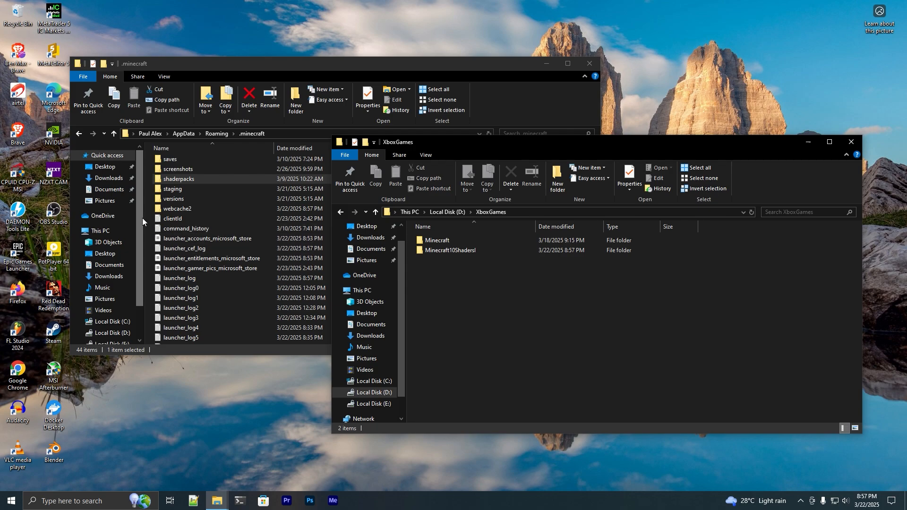
drag(149, 217, 287, 426)
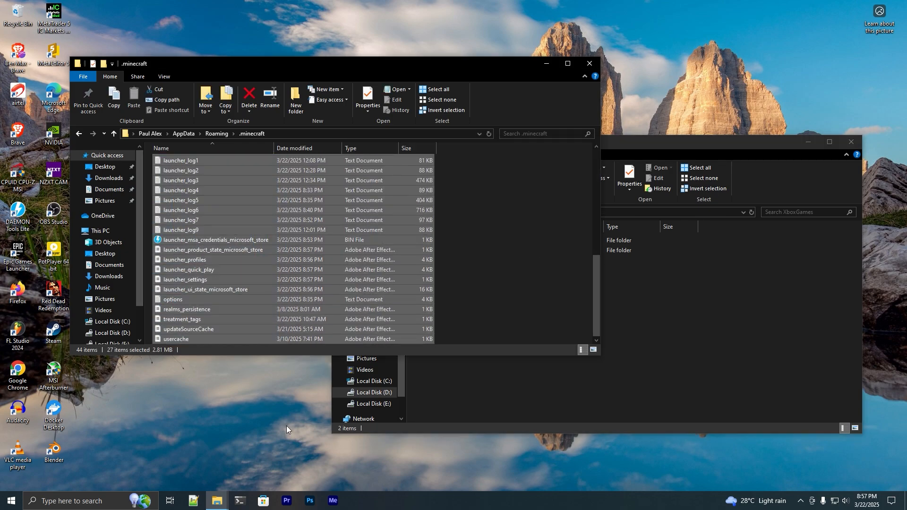
scroll(307, 271, up, 8)
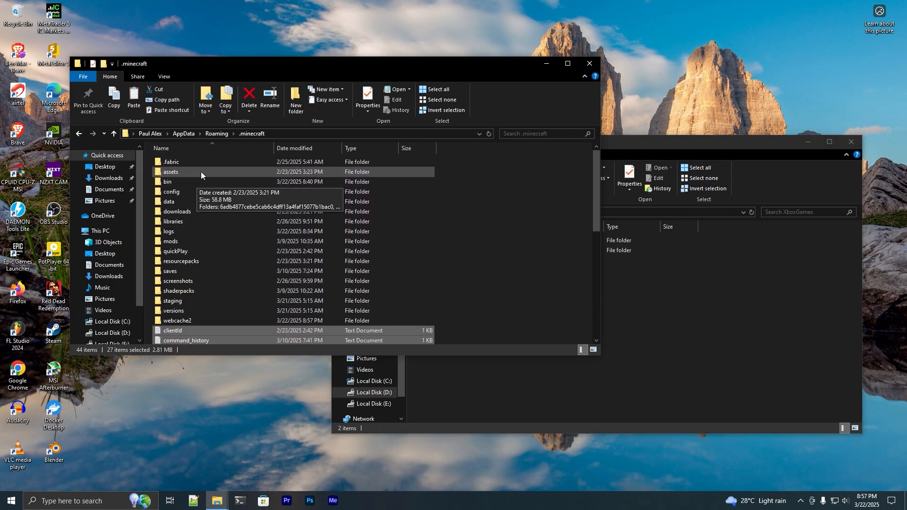
scroll(280, 271, down, 5)
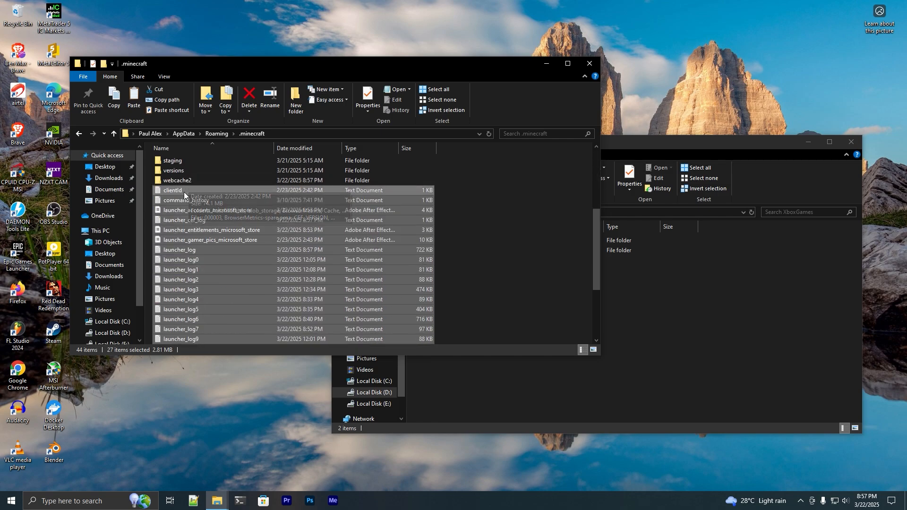
scroll(279, 271, down, 4)
scroll(279, 281, up, 5)
scroll(279, 282, up, 4)
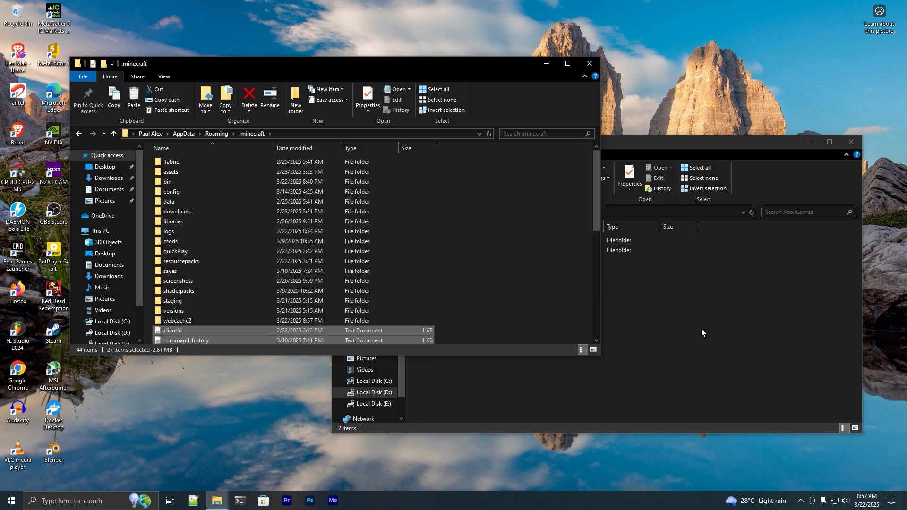
Paste the copied files into XboxGames\Minecraft10ShadersI, replacing the files with the same names in the destination.
click(704, 326)
click(471, 243)
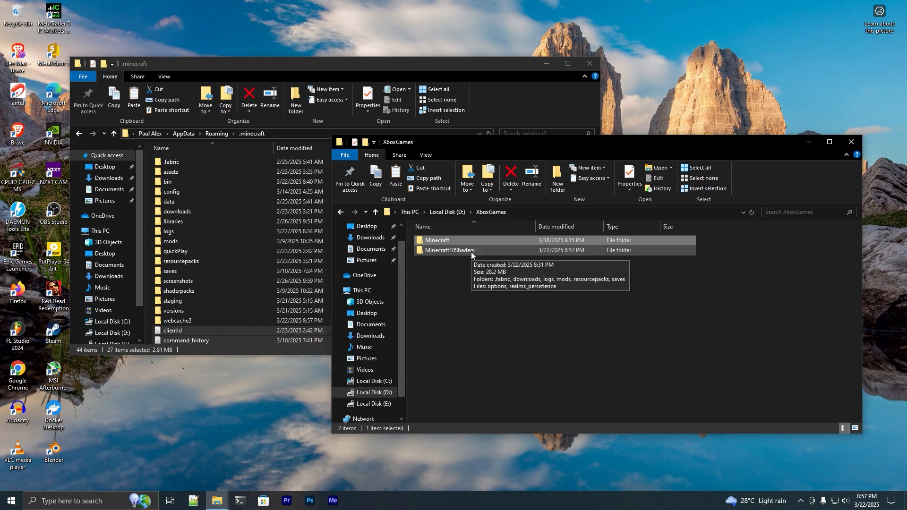
double_click(472, 252)
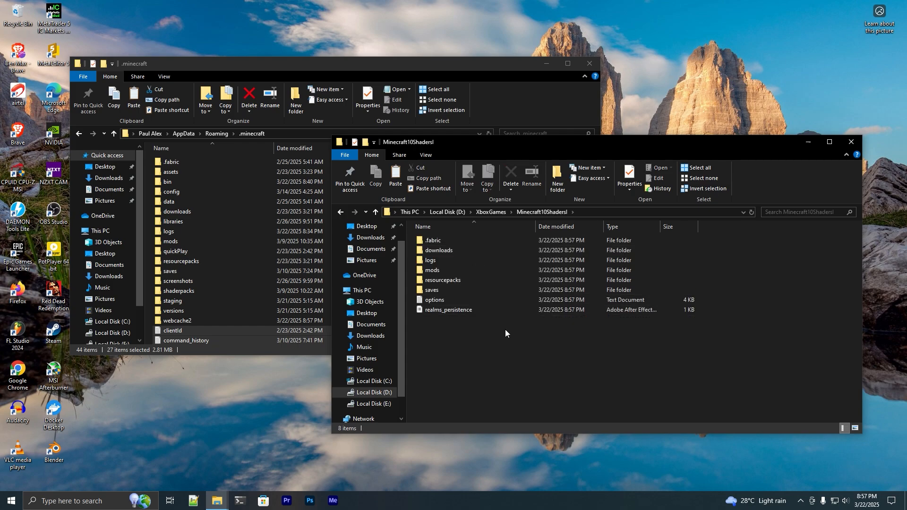
key(ctrl+v)
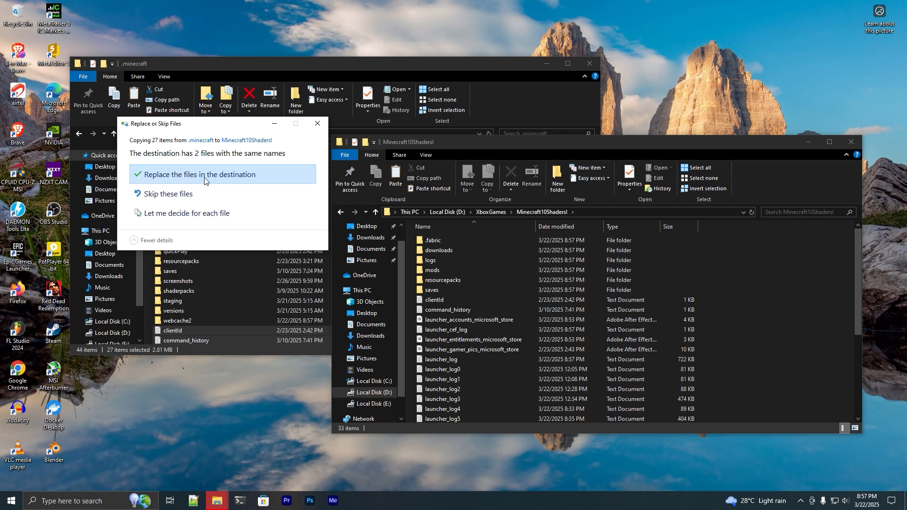
click(240, 177)
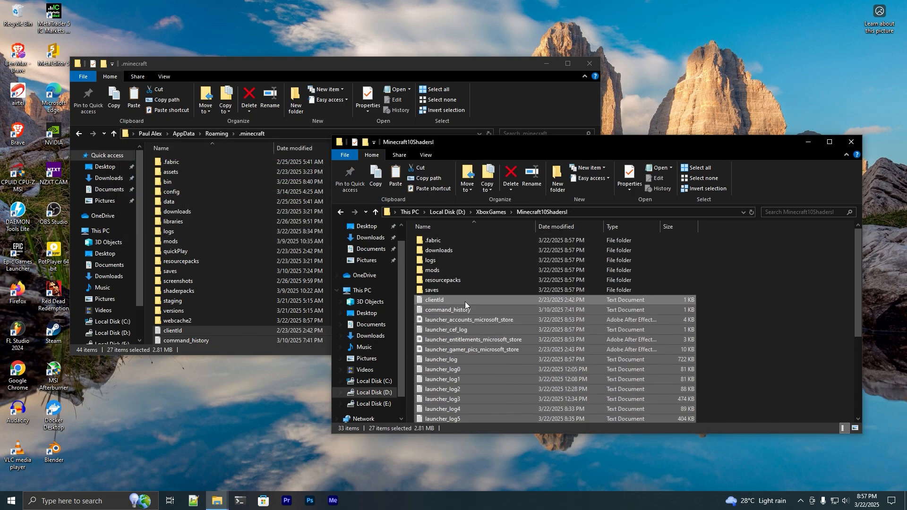
Open the Minecraft Launcher and run the Minecraft10ShadersI installation, accepting the modified-installation notice.
click(12, 501)
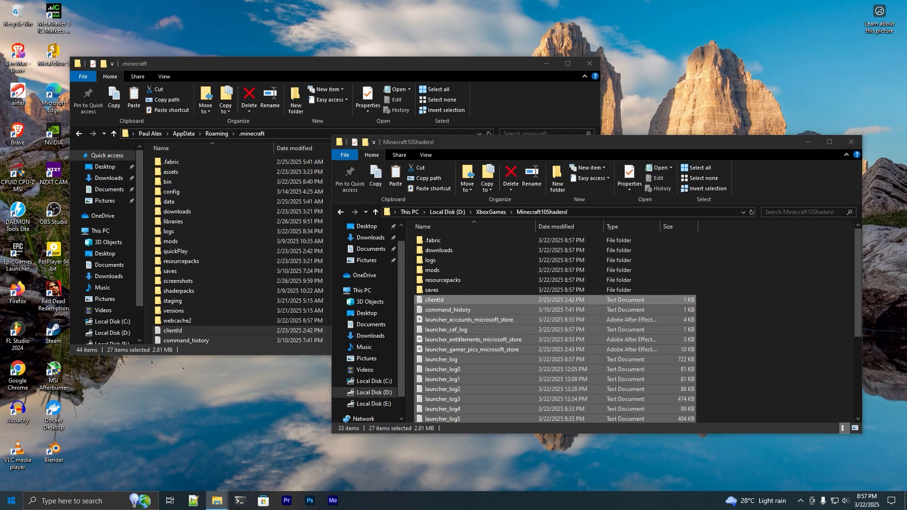
click(171, 427)
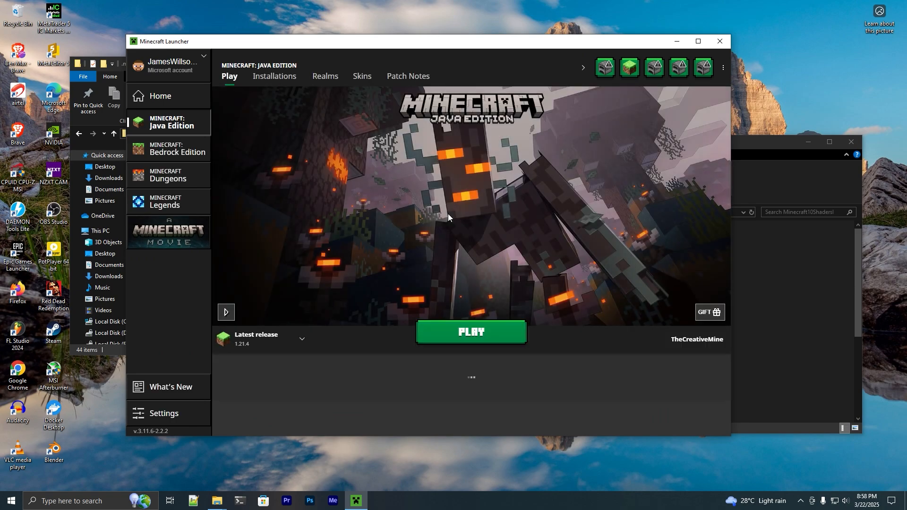
click(308, 343)
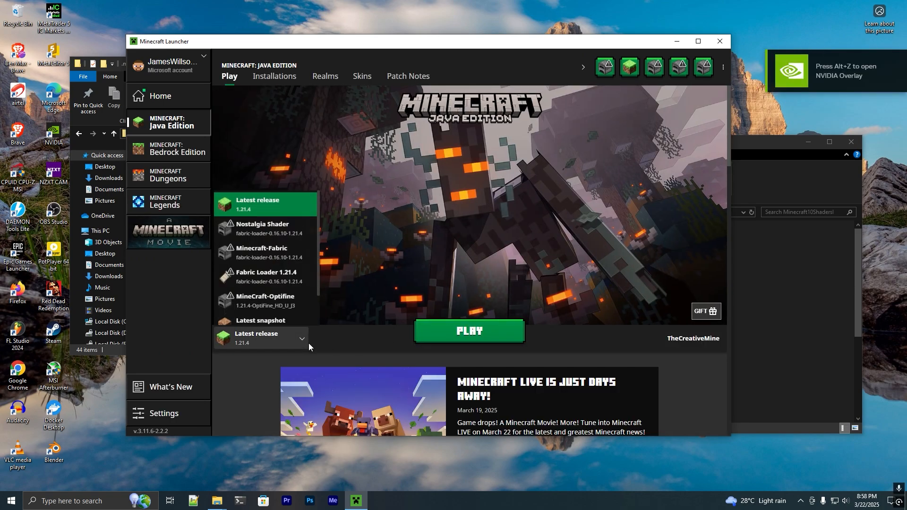
scroll(287, 251, down, 1)
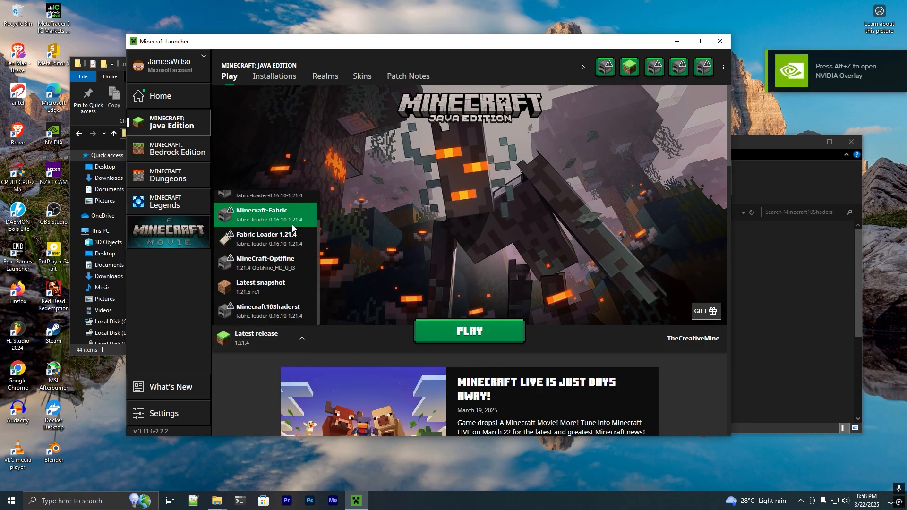
click(266, 312)
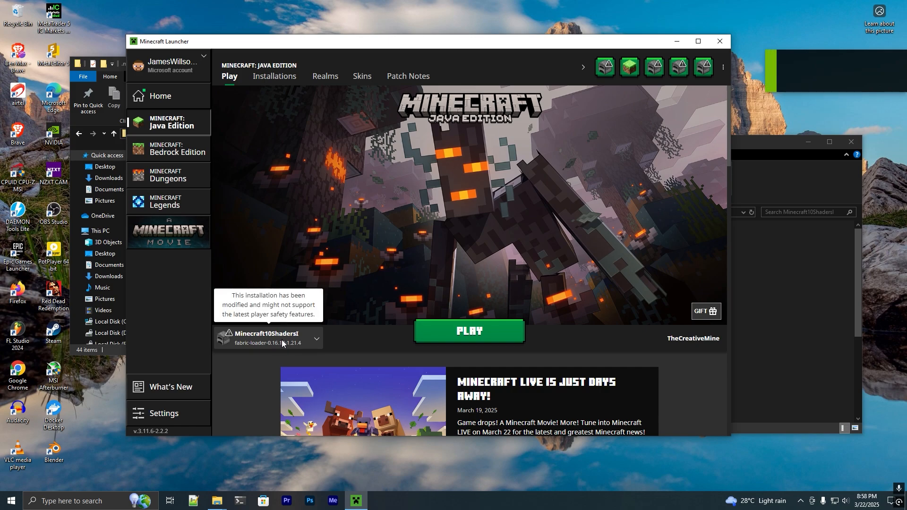
click(455, 335)
click(528, 291)
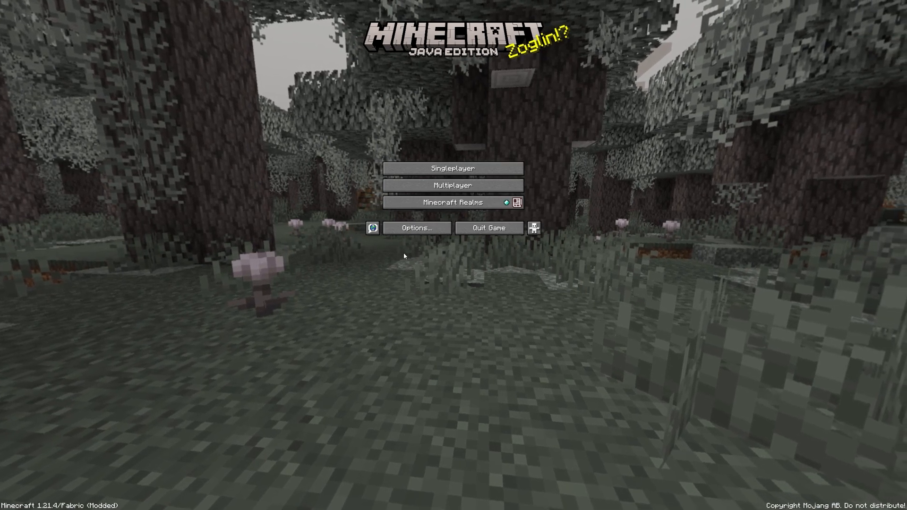
Check the game's video settings from the options, and leave the game.
click(414, 228)
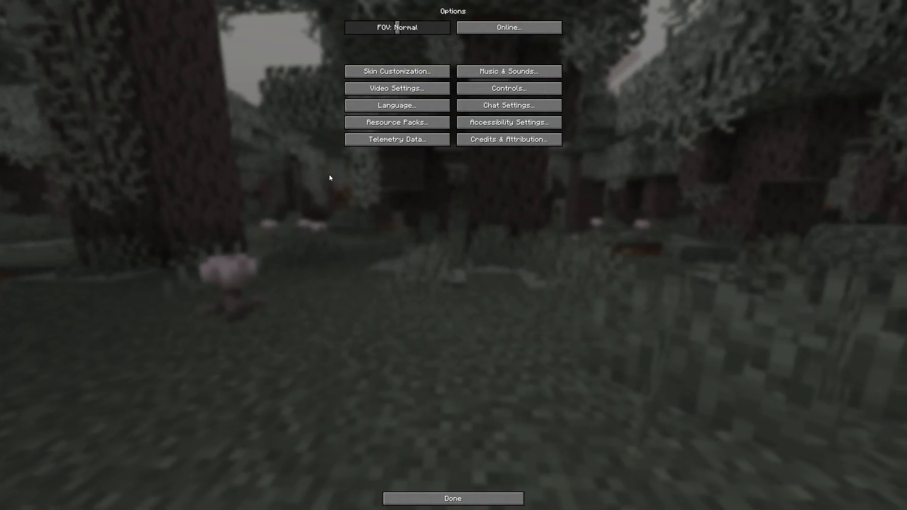
click(378, 88)
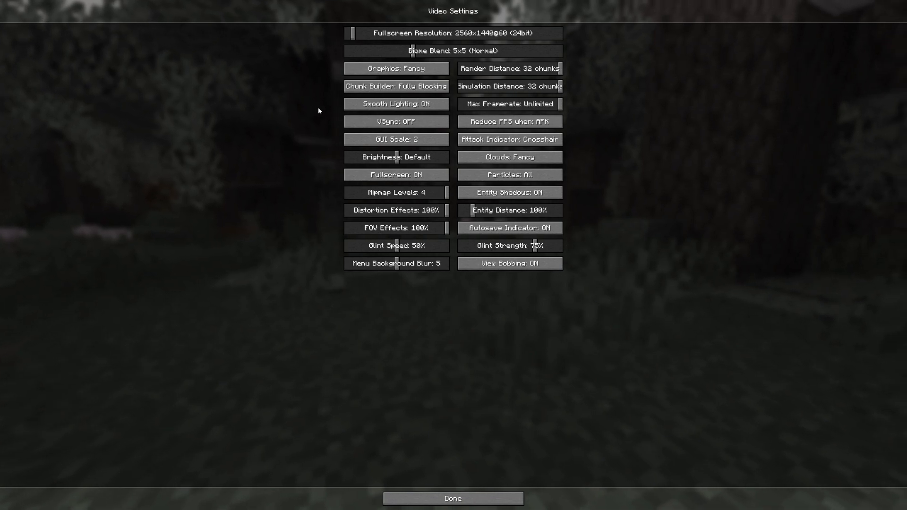
key(Escape)
key(Escape)
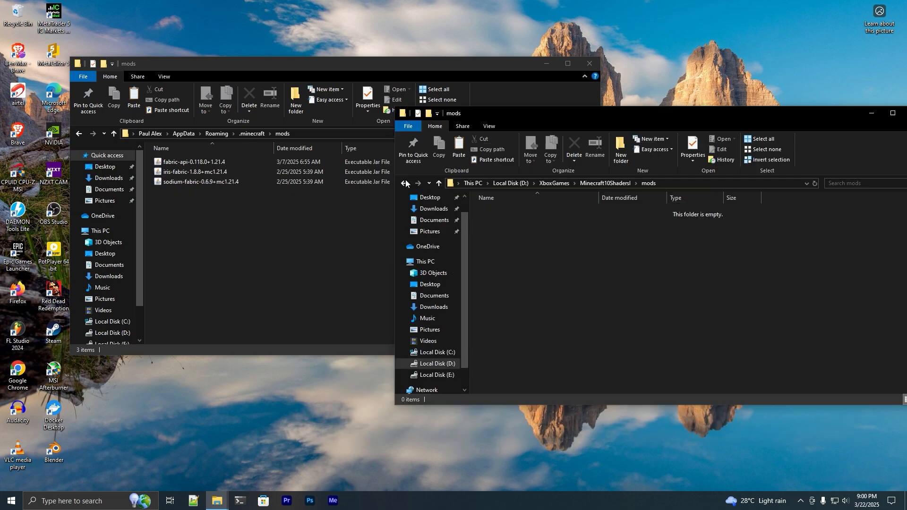
Copy the fabric-api, iris-fabric and sodium-fabric jar files from .minecraft\mods into the mods folder of Minecraft10ShadersI.
click(403, 183)
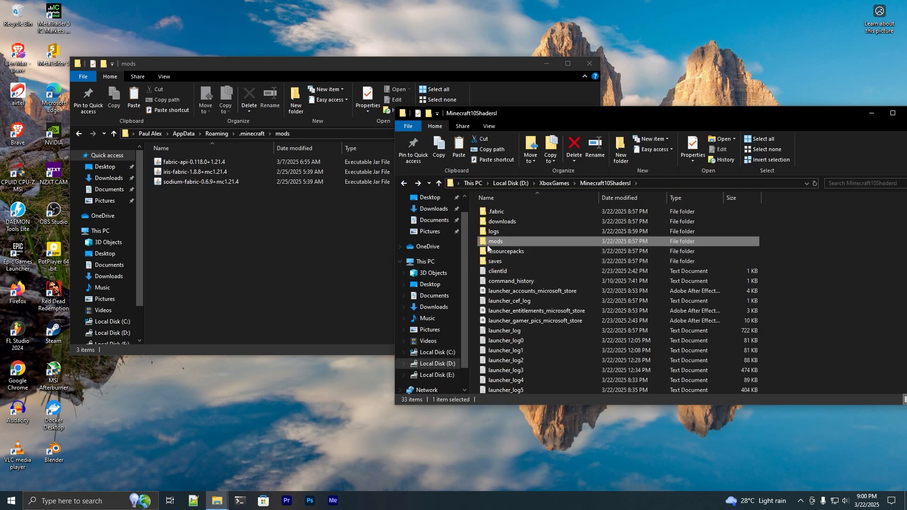
double_click(531, 243)
key(ctrl+v)
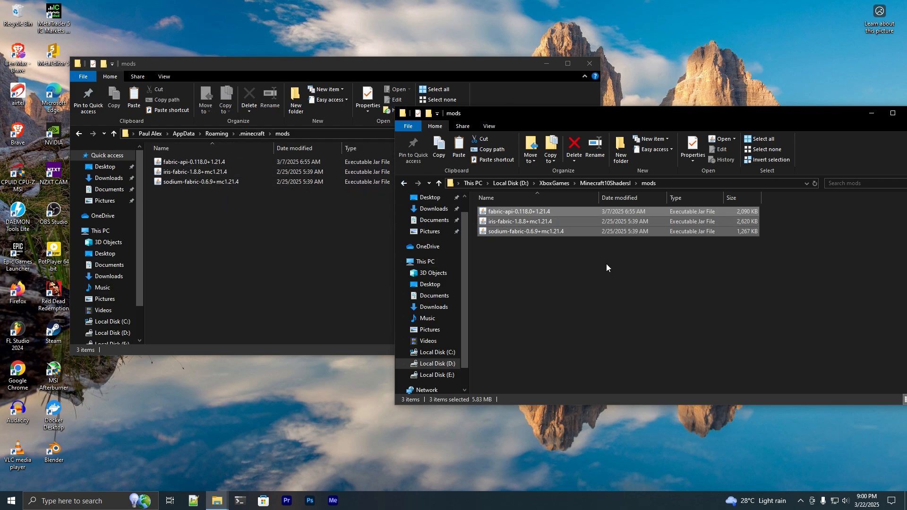
Return to both parent folders and create a folder named shaderpacks in Minecraft10ShadersI.
click(404, 183)
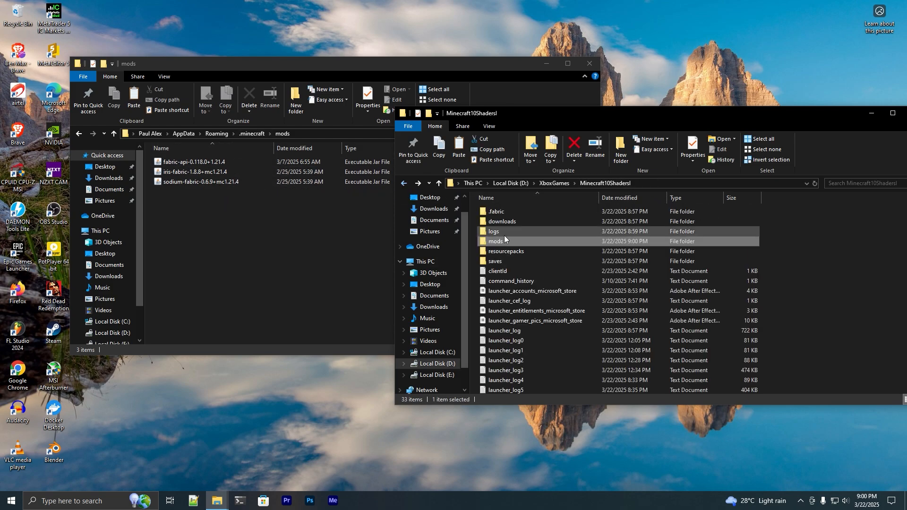
click(79, 134)
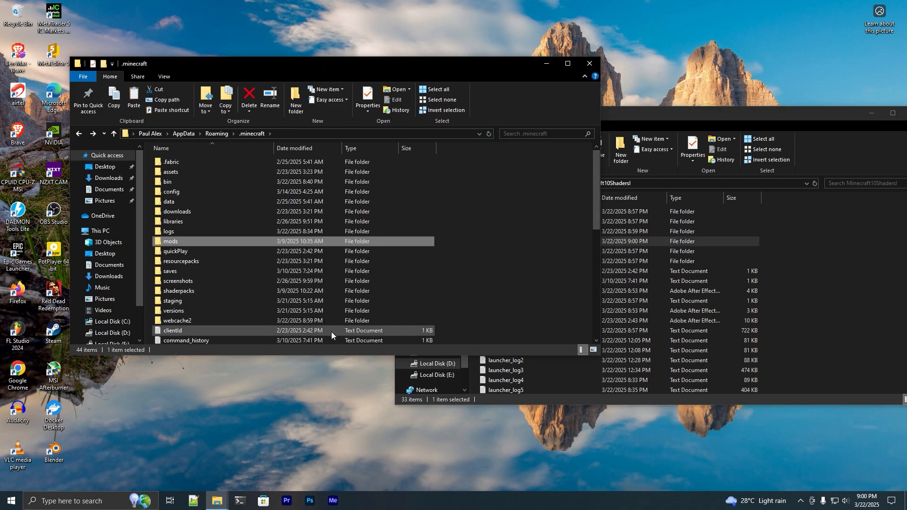
click(621, 149)
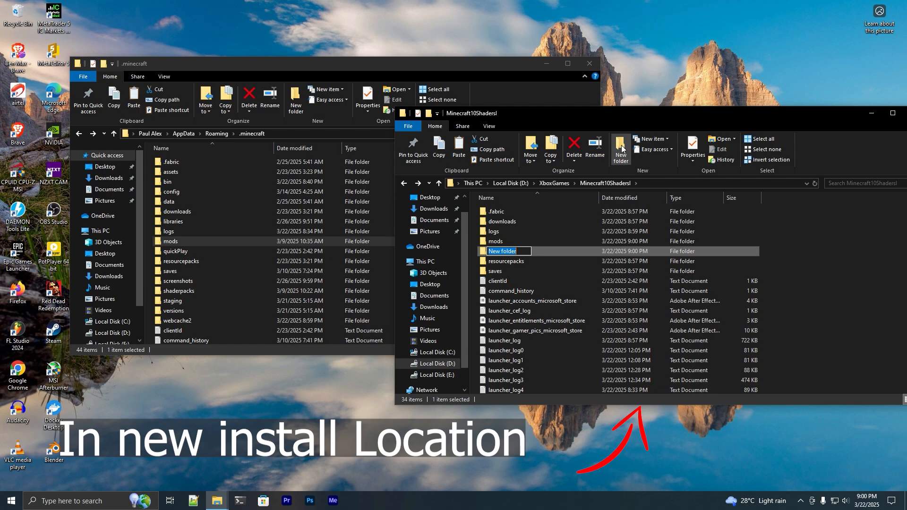
text(shaderpacks)
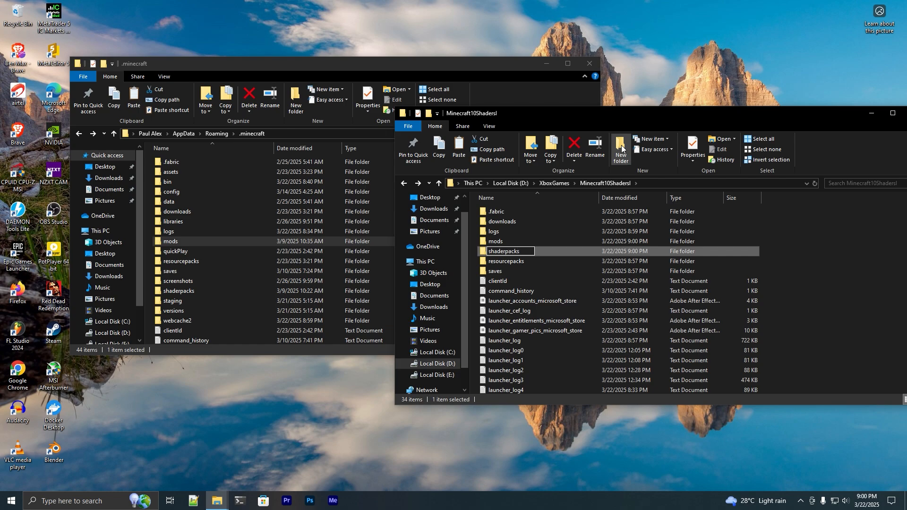
key(Return)
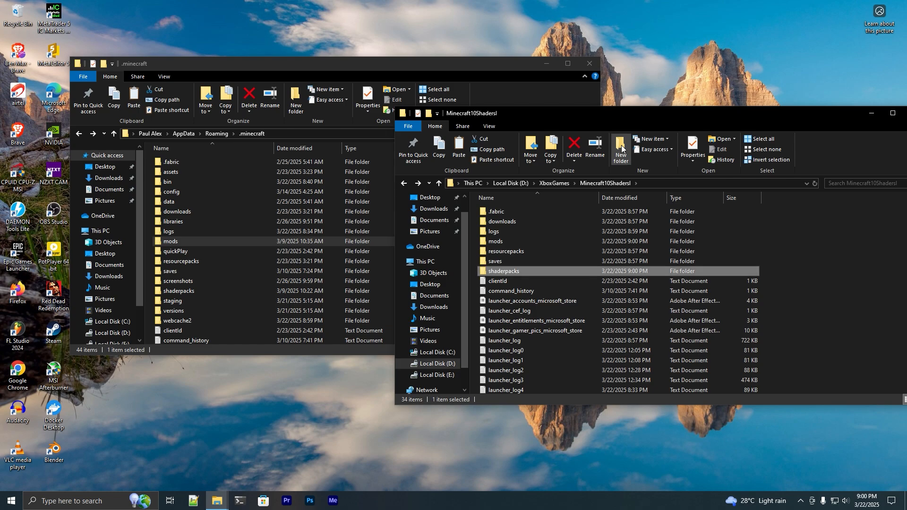
Copy the BSL_v8.4.02.1 archive and its BSL_v8.4.02.1.zip text file from .minecraft\shaderpacks into the new shaderpacks folder.
double_click(219, 287)
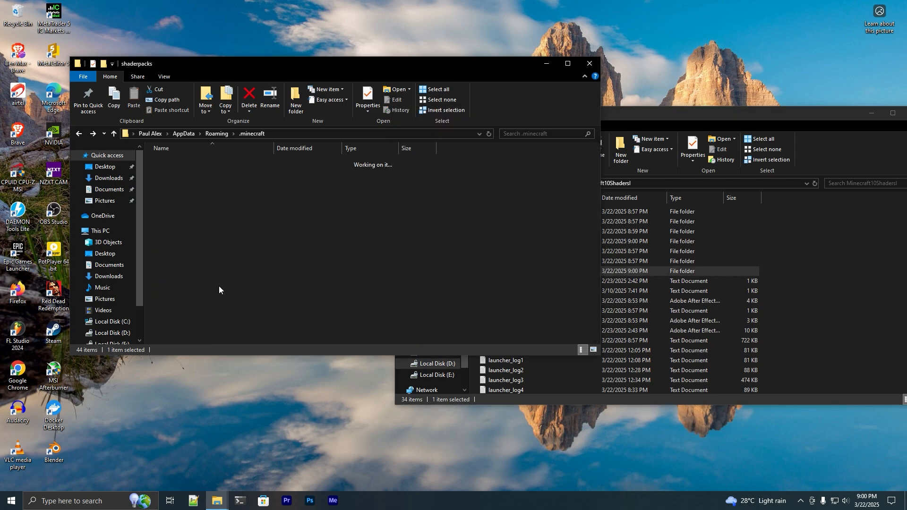
click(370, 172)
ctrl+click(369, 164)
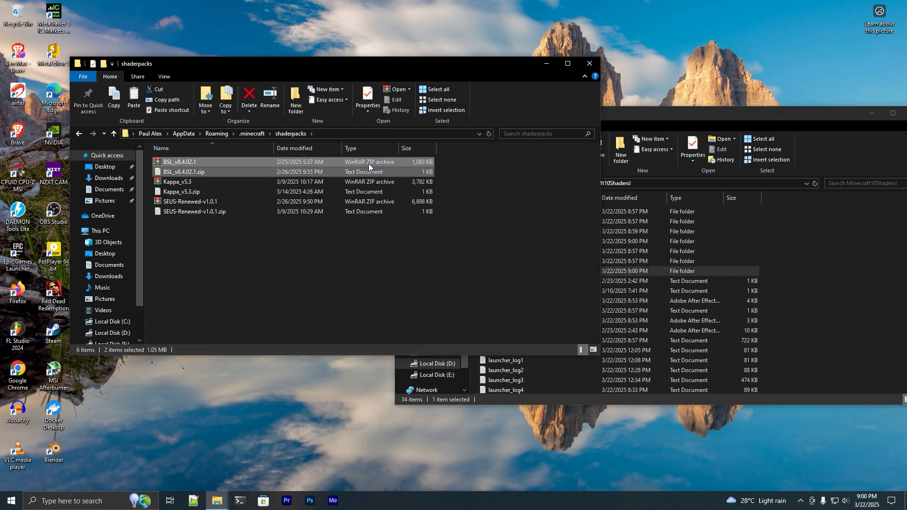
click(644, 119)
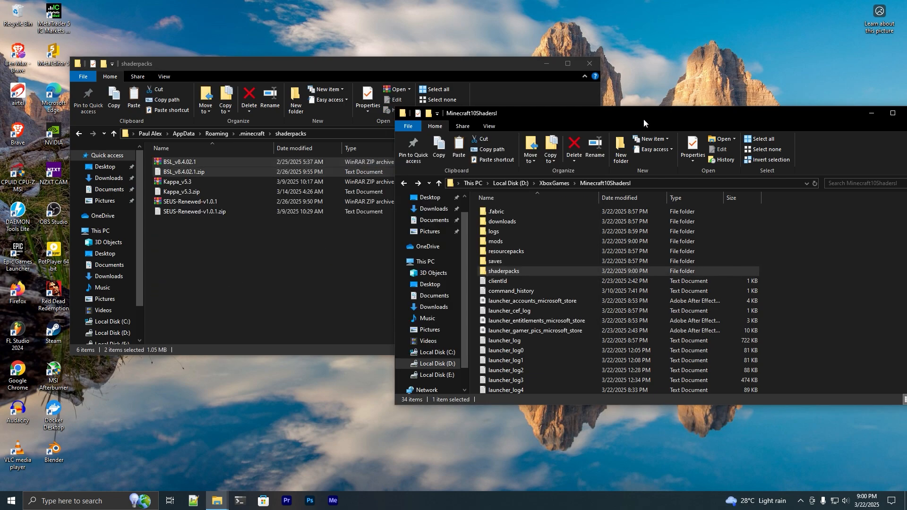
double_click(551, 272)
key(ctrl+v)
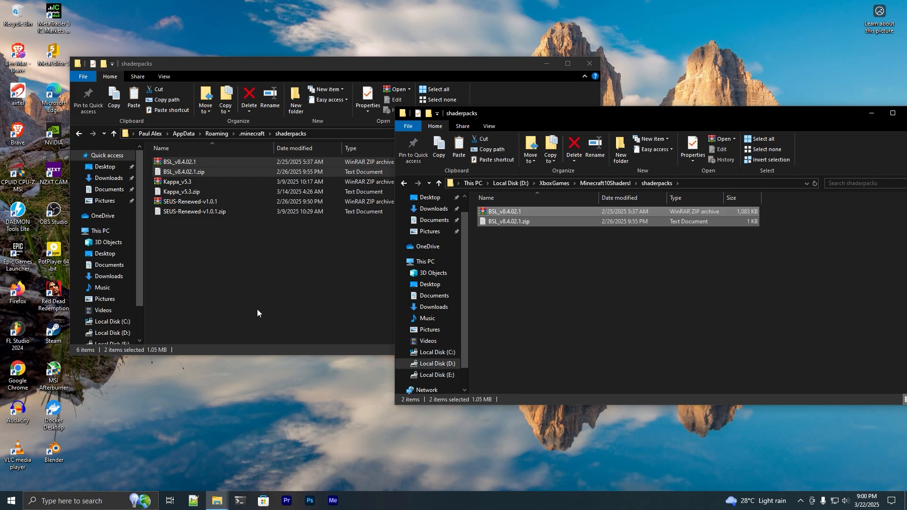
Relaunch the Minecraft10ShadersI installation from the Minecraft Launcher, accepting the notice about modified installations.
click(11, 501)
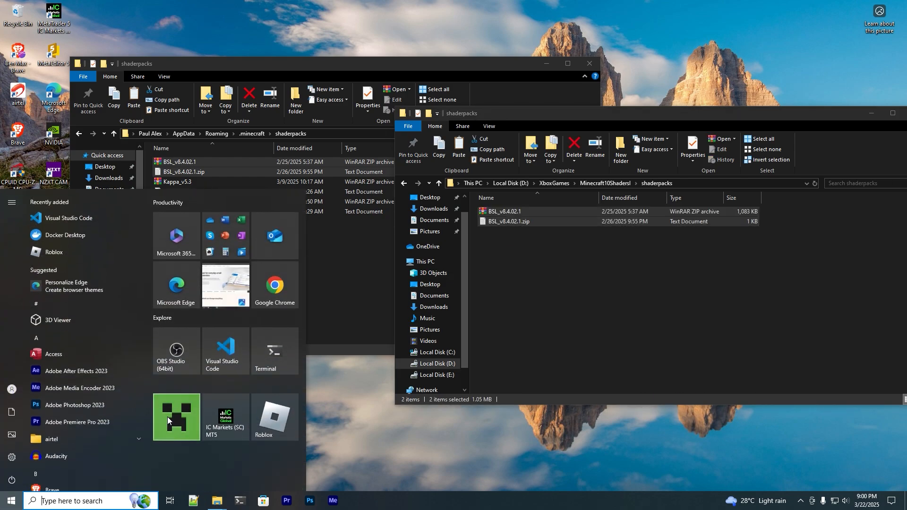
click(167, 417)
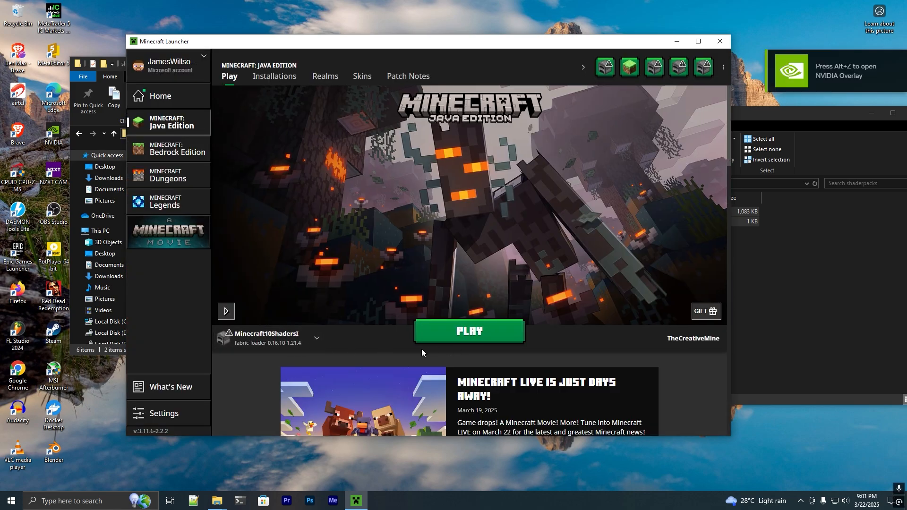
click(463, 331)
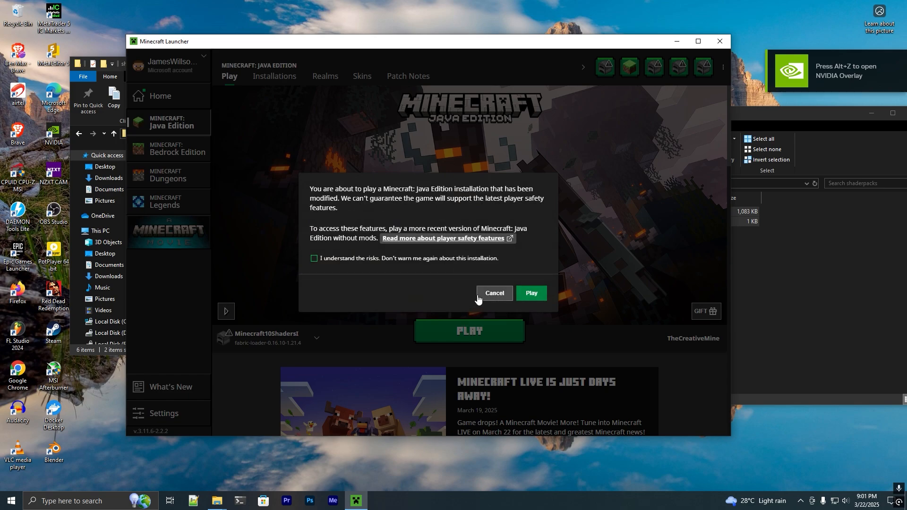
click(532, 293)
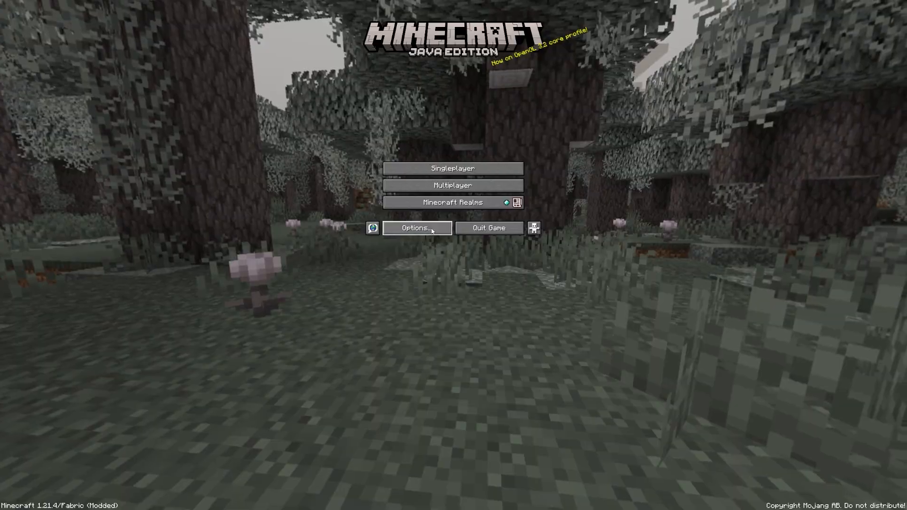
Enable the BSL_v8.4.02.1.zip shader pack in the video settings and return to the title screen.
click(432, 231)
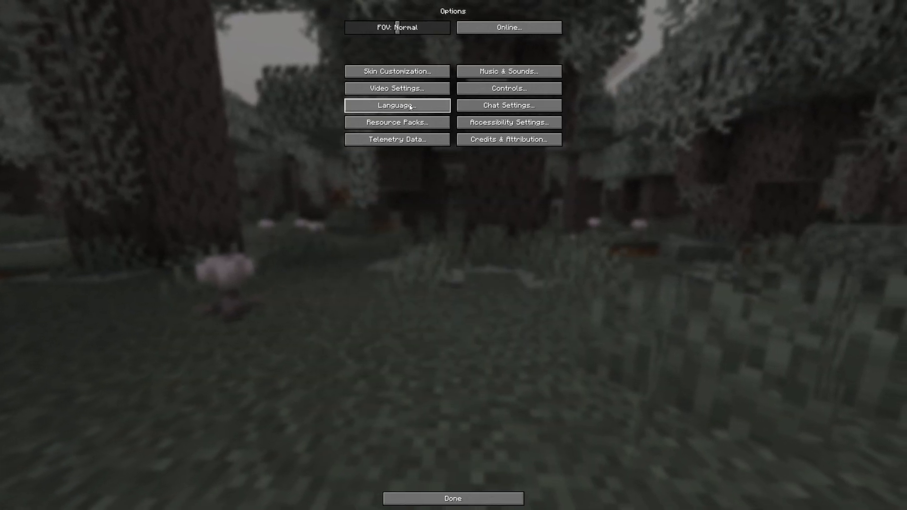
click(412, 90)
click(238, 16)
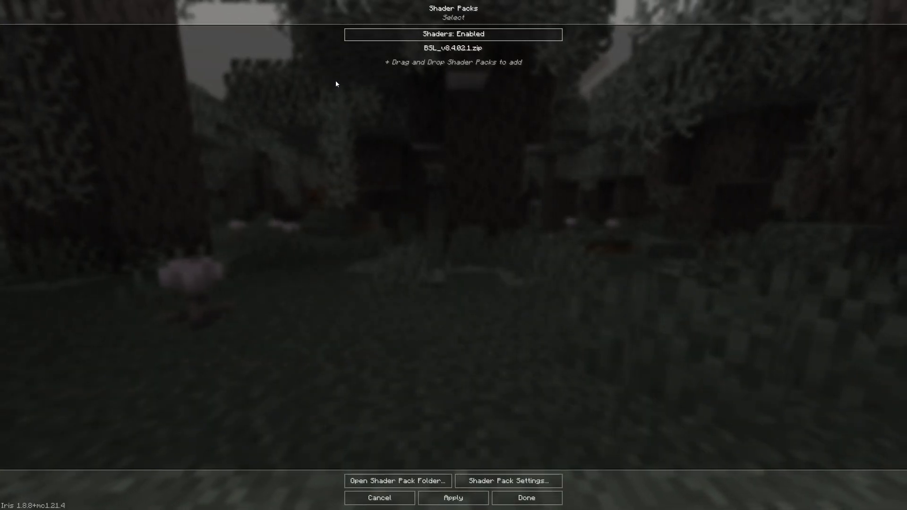
click(437, 54)
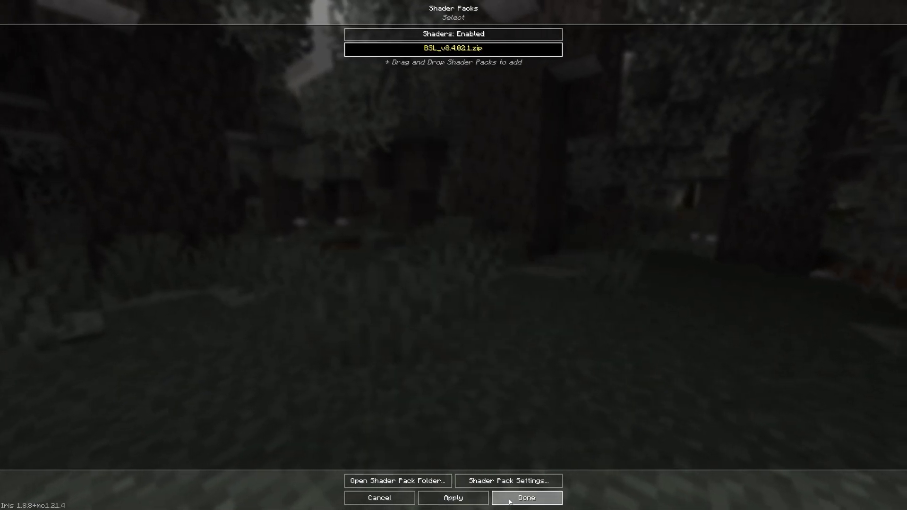
click(527, 498)
key(Escape)
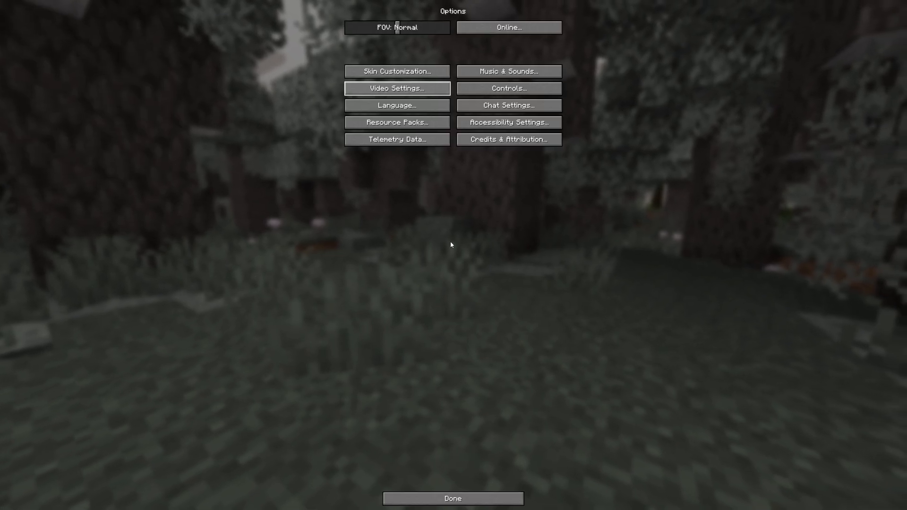
key(Escape)
Create a new singleplayer world with the default name and the game mode set to Creative.
click(442, 167)
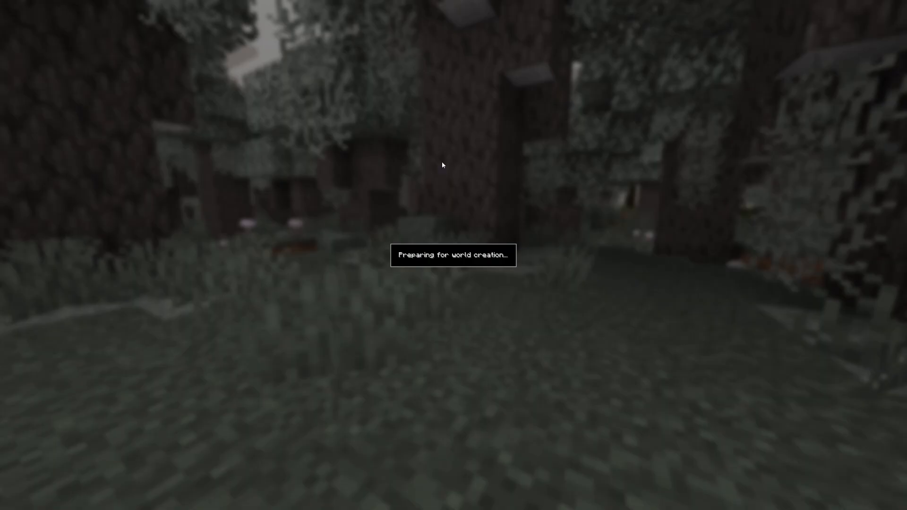
click(420, 118)
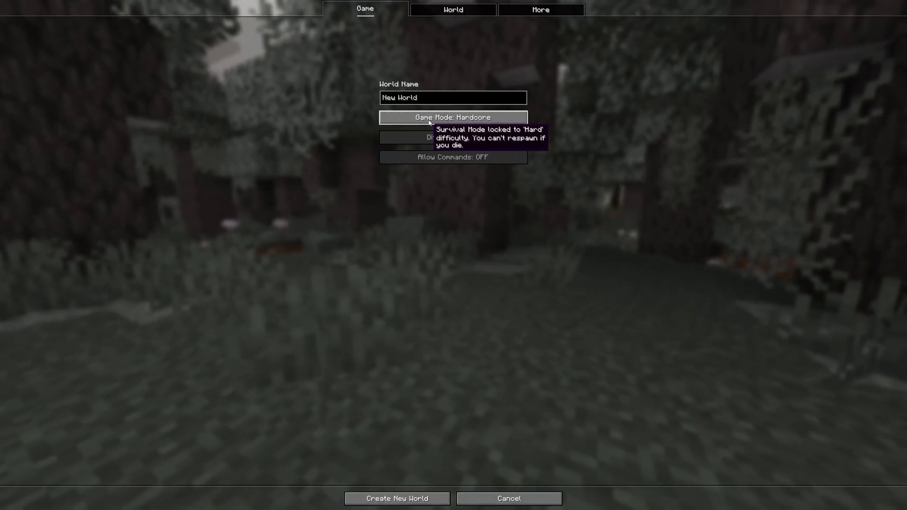
click(426, 118)
click(397, 498)
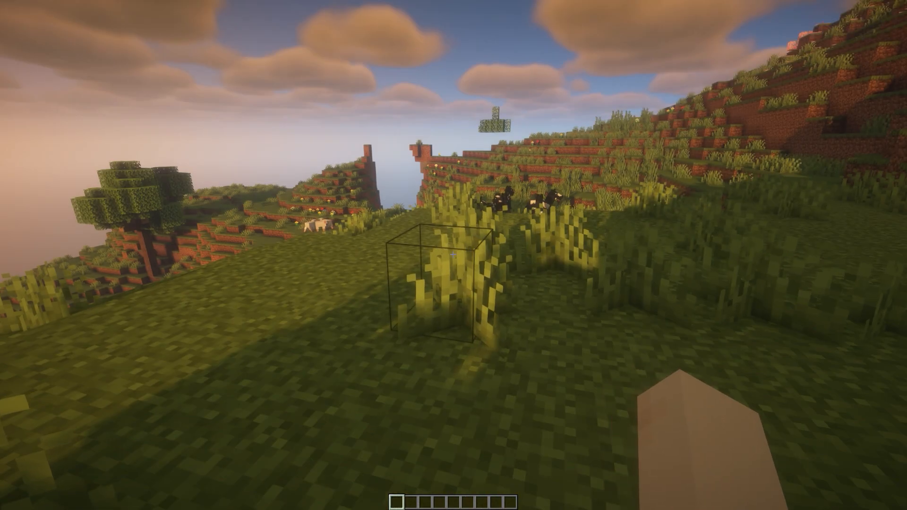
Walk around the new world to examine the shader's lighting, shadows, sky and water.
key(w)
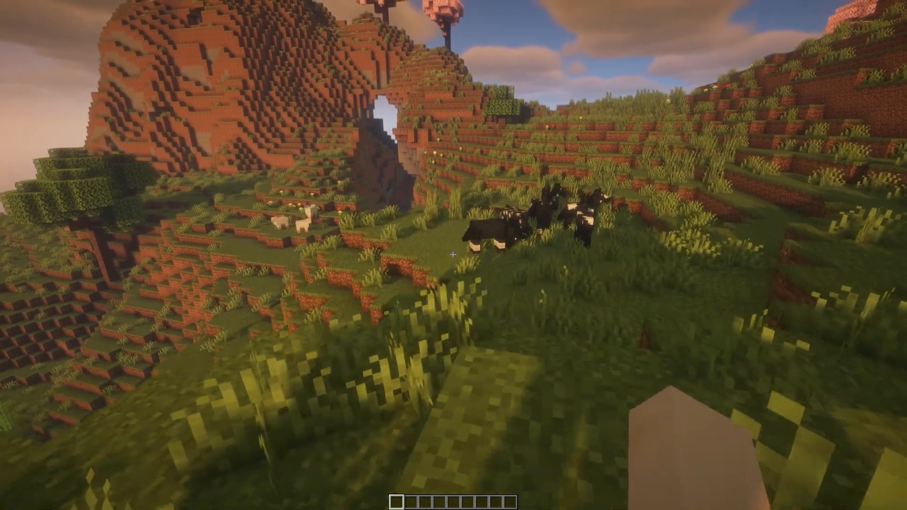
key(w)
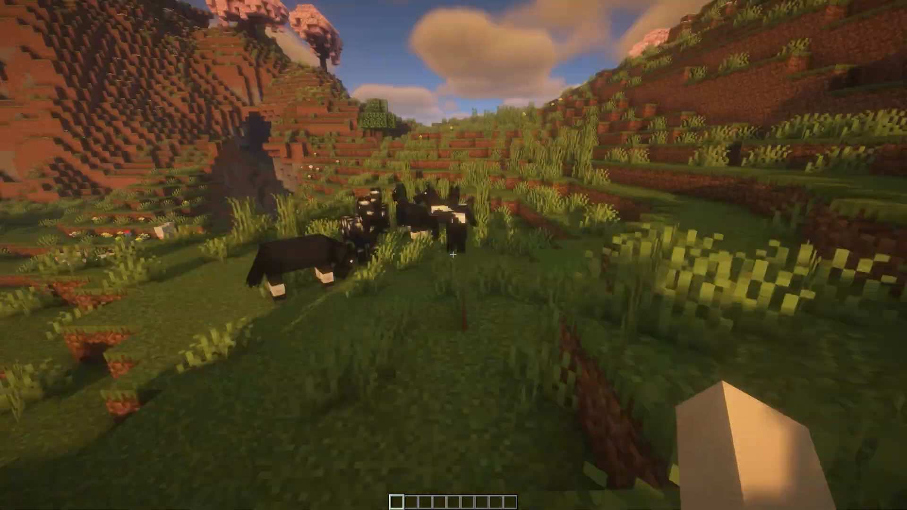
key(w)
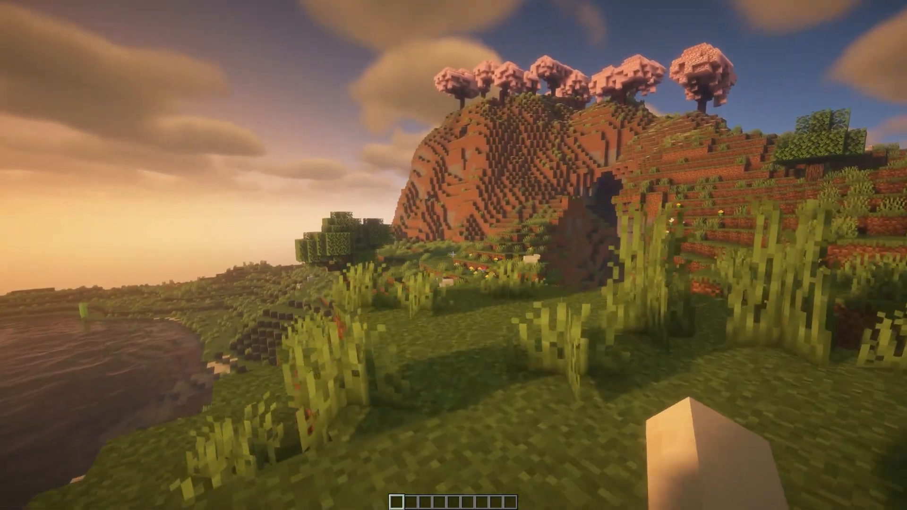
key(w)
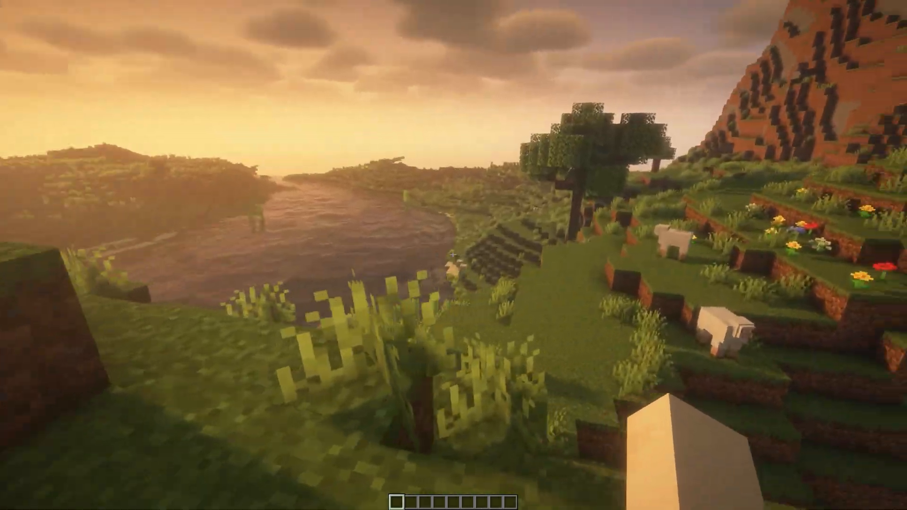
key(w)
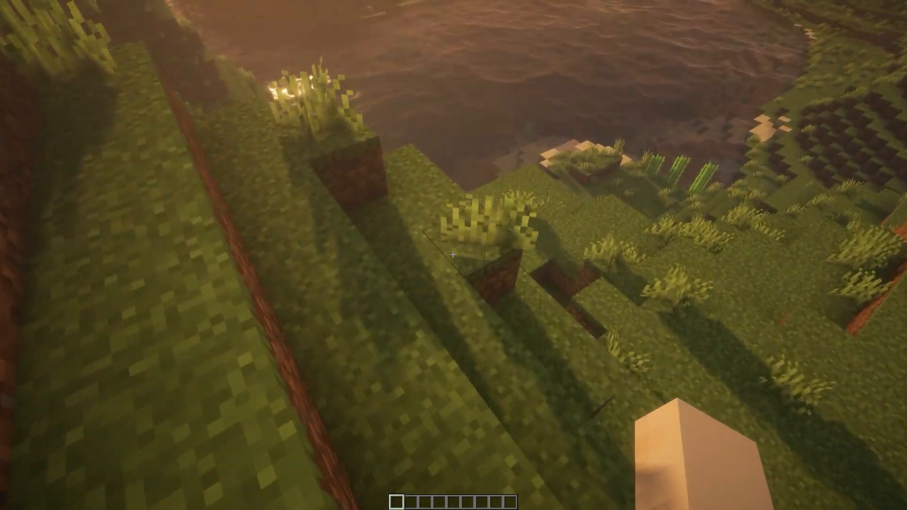
key(w)
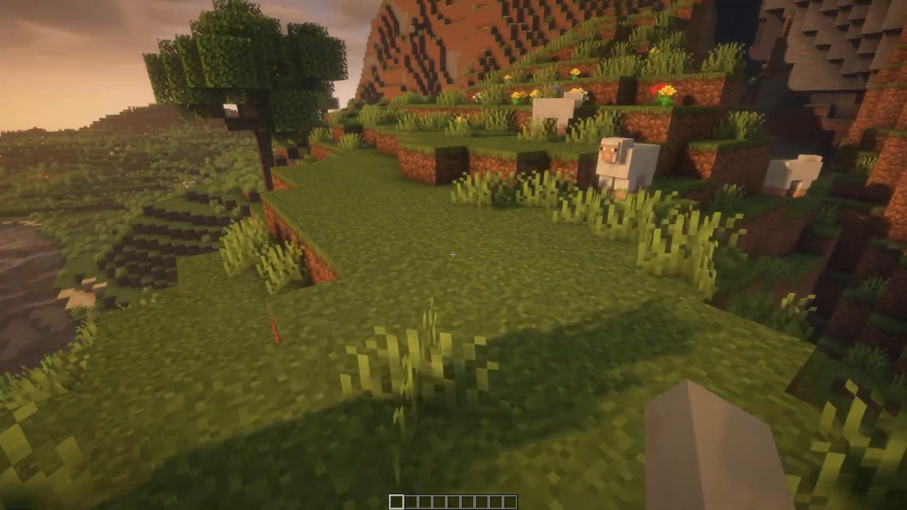
key(w)
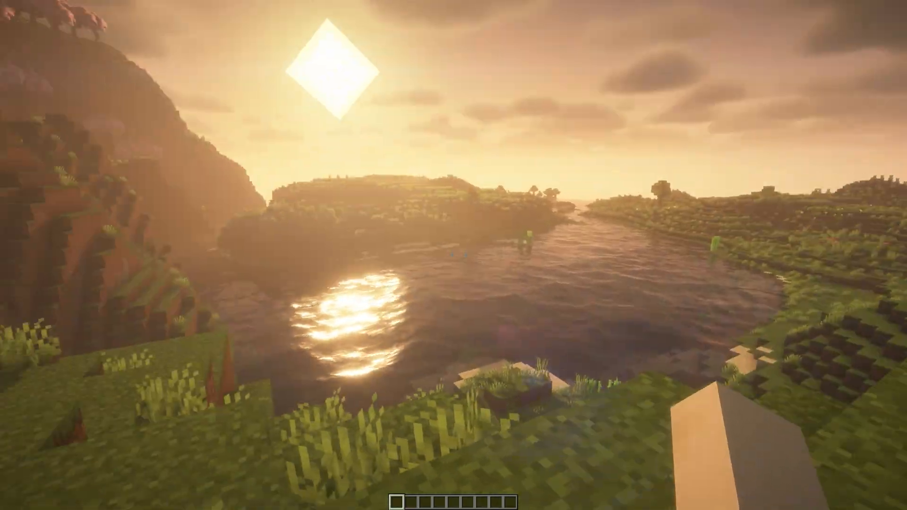
key(w)
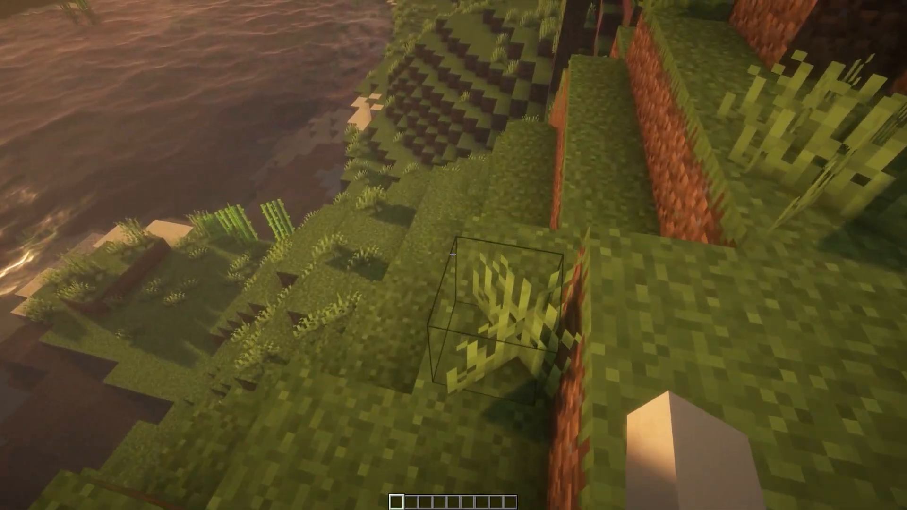